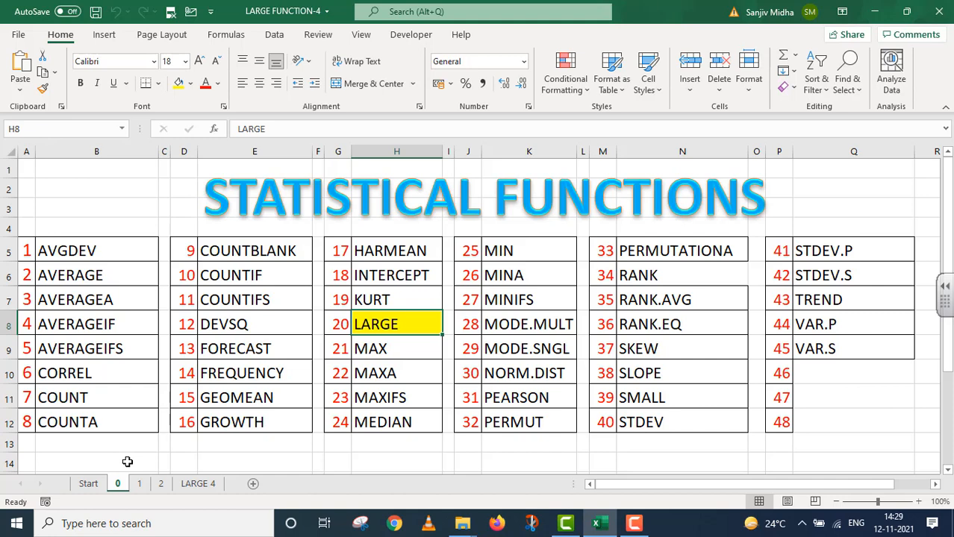
Step: Go through the introductory sheets to the LARGE 4 worksheet
{"action": "left_click", "coordinate": [140, 485]}
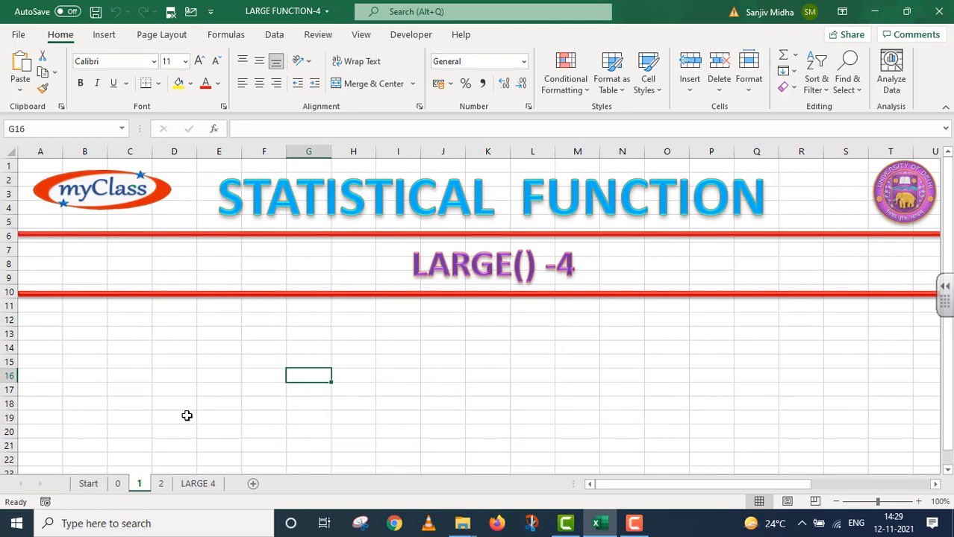
{"action": "key", "text": "ctrl+Page_Down"}
{"action": "key", "text": "ctrl+Page_Down"}
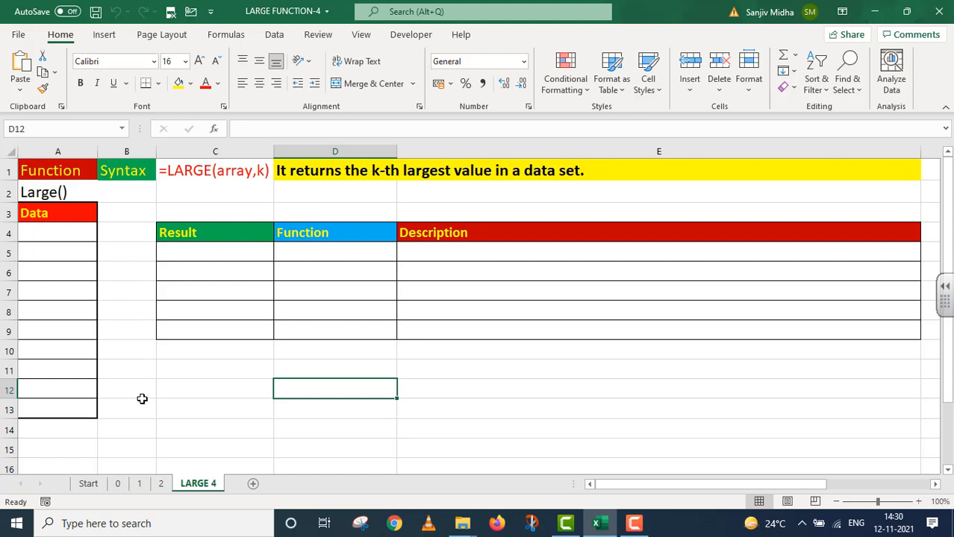
Step: Fill the Data column cells A4 to A7 with the numbers 20, 50, 47 and 60
{"action": "left_click", "coordinate": [60, 236]}
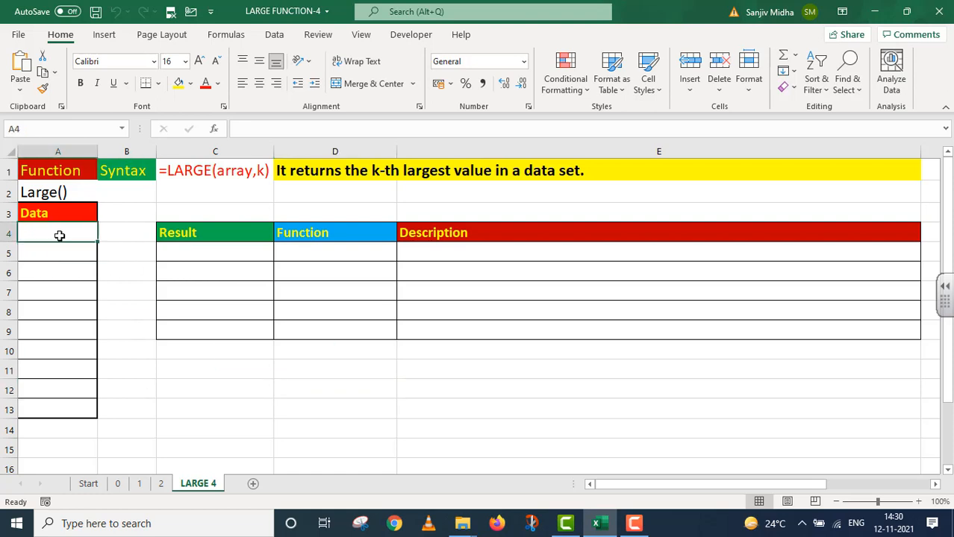
{"action": "type", "text": "20"}
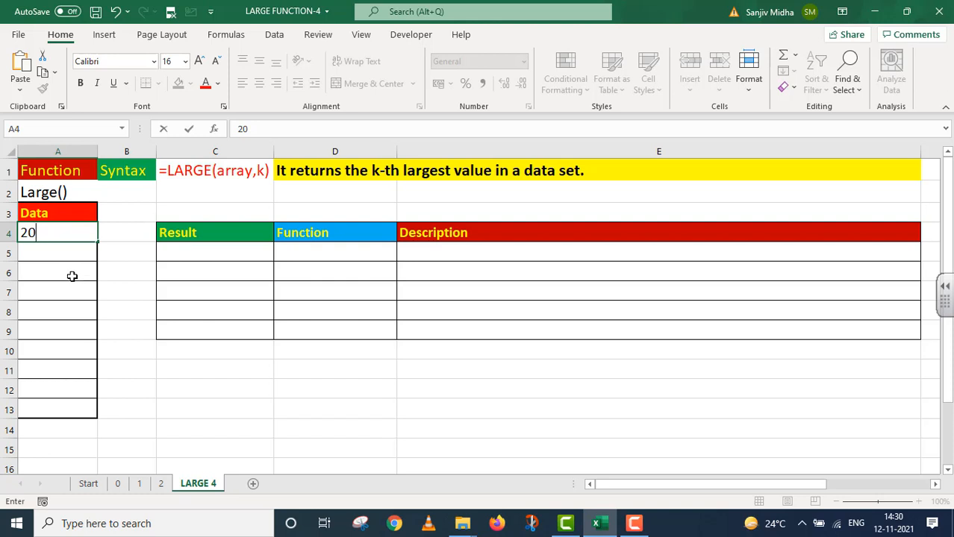
{"action": "left_click", "coordinate": [60, 249]}
{"action": "type", "text": "50"}
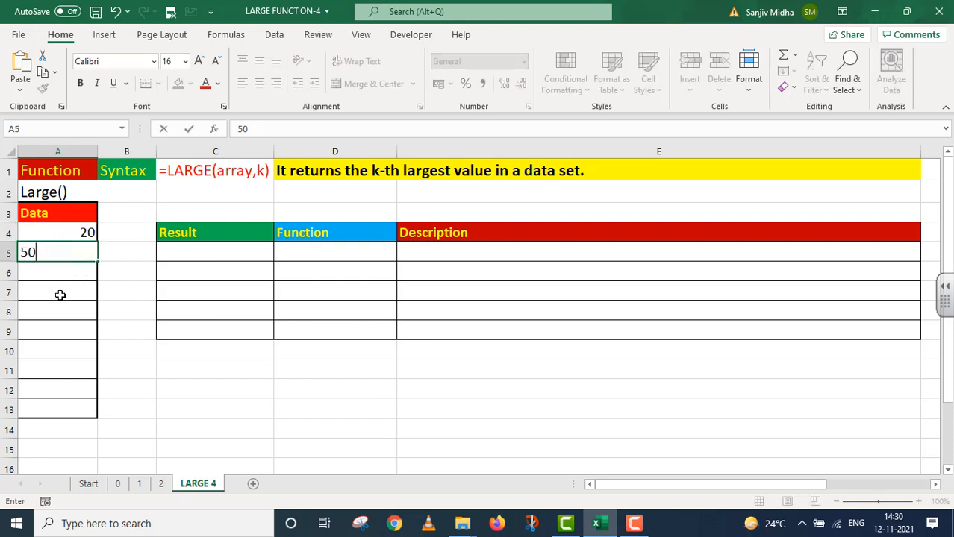
{"action": "left_click", "coordinate": [60, 273]}
{"action": "type", "text": "4"}
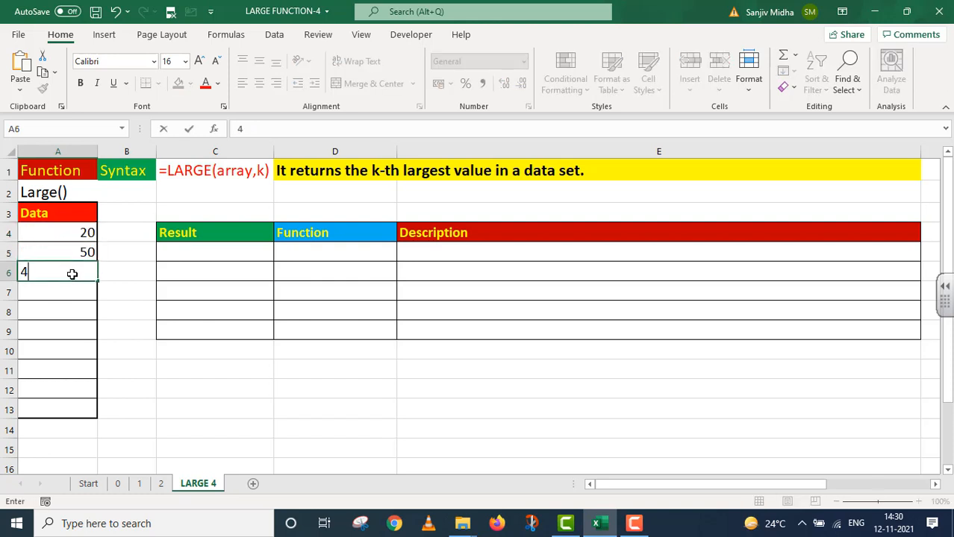
{"action": "type", "text": "7"}
{"action": "left_click", "coordinate": [65, 292]}
{"action": "type", "text": "60"}
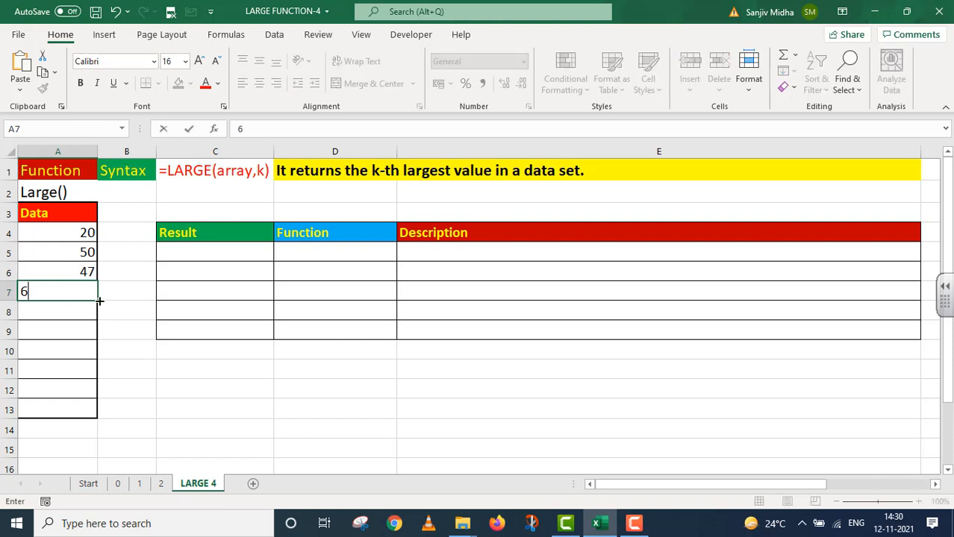
{"action": "left_click", "coordinate": [74, 310]}
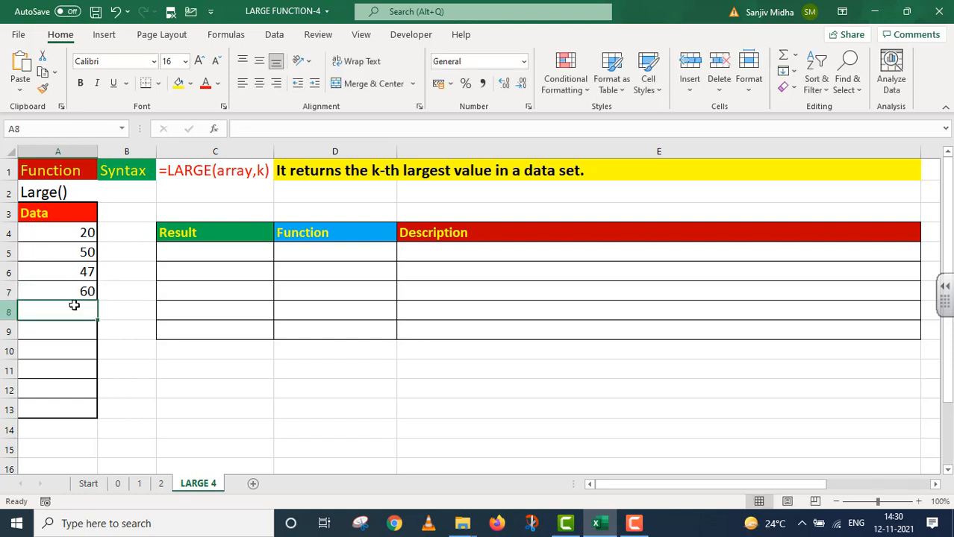
Step: Leave A8 empty and enter 70 in A9, a person's first name in A10 and 80 in A11
{"action": "left_click", "coordinate": [61, 329]}
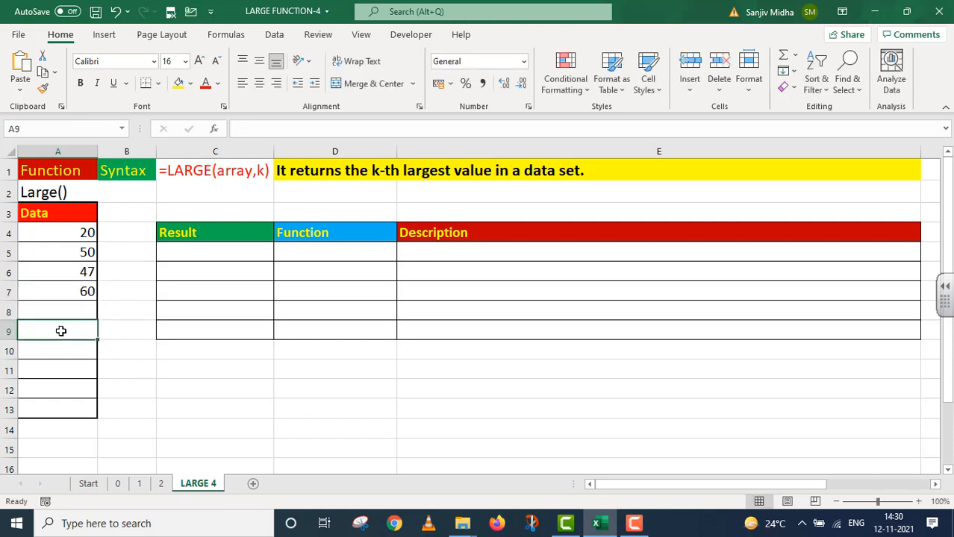
{"action": "type", "text": "70"}
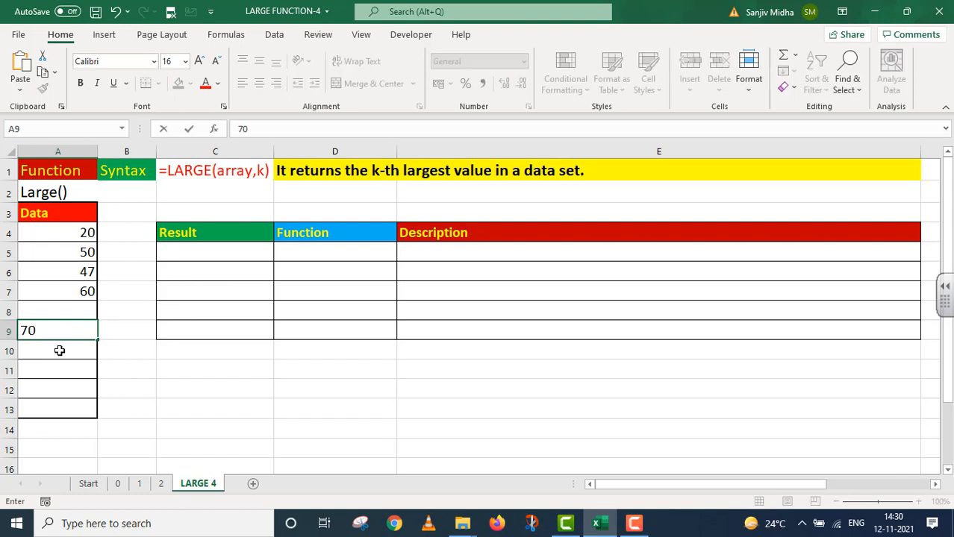
{"action": "left_click", "coordinate": [60, 351]}
{"action": "type", "text": "R"}
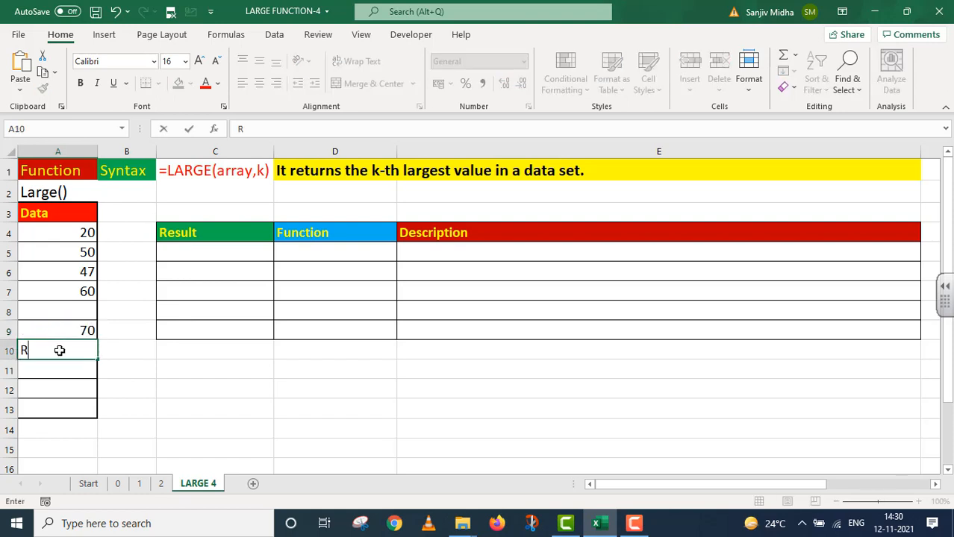
{"action": "type", "text": "AJIV"}
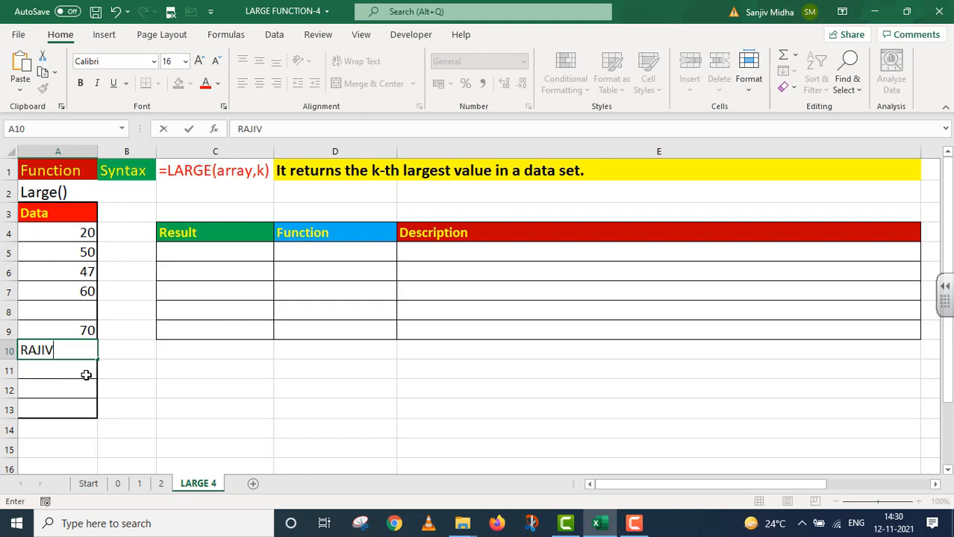
{"action": "left_click", "coordinate": [84, 374]}
{"action": "type", "text": "80"}
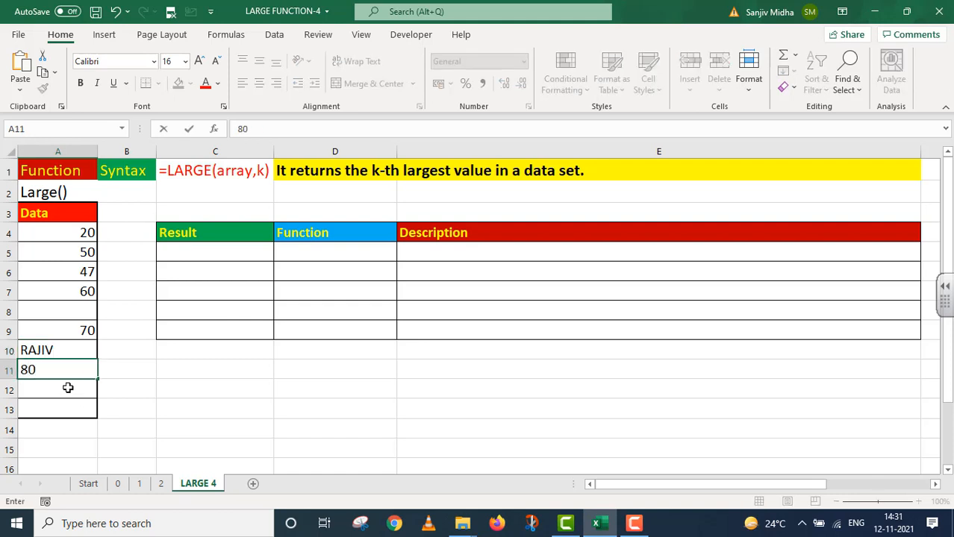
Step: Enter the error value #DIV/0! in A12 and the number 90 in A13 of the Data column
{"action": "left_click", "coordinate": [67, 388]}
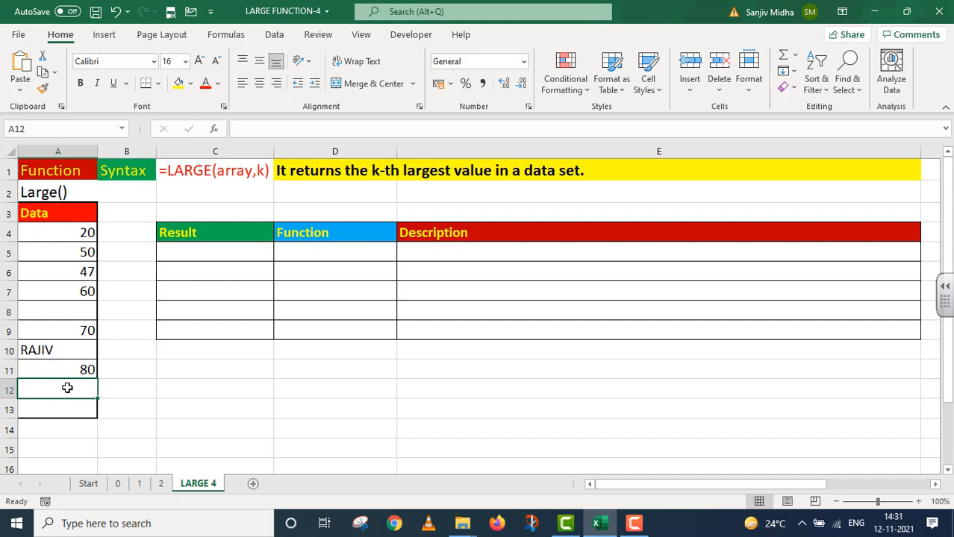
{"action": "type", "text": "="}
{"action": "key", "text": "BackSpace"}
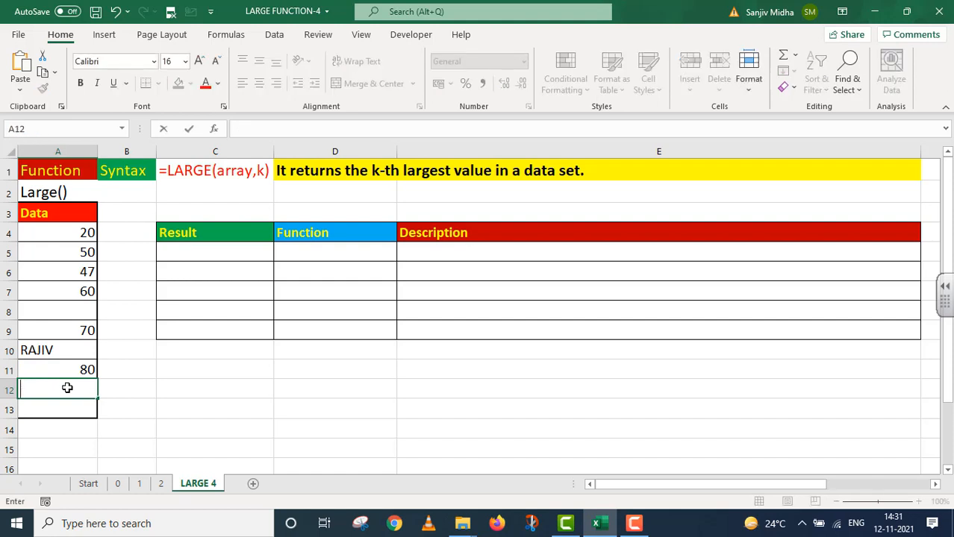
{"action": "type", "text": "#DIV"}
{"action": "type", "text": "0!"}
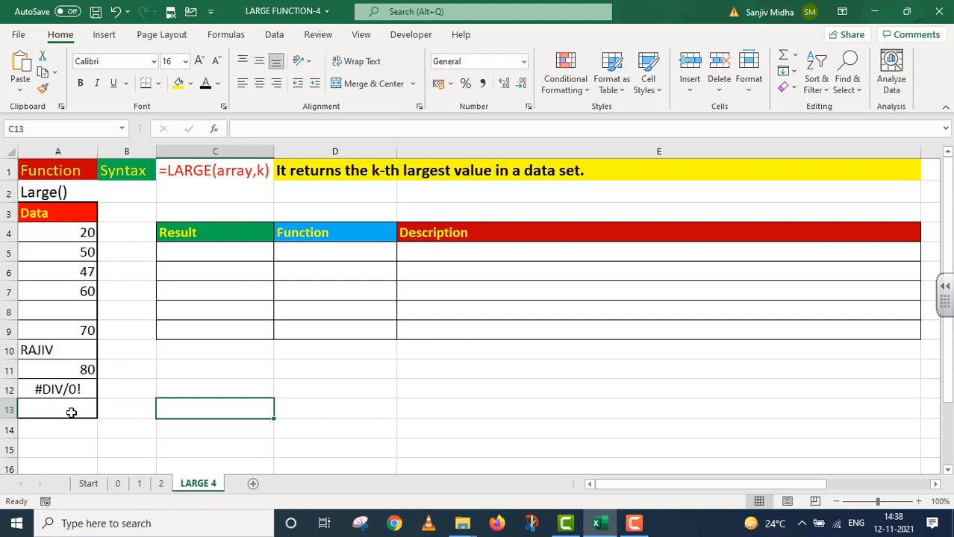
{"action": "left_click", "coordinate": [77, 408]}
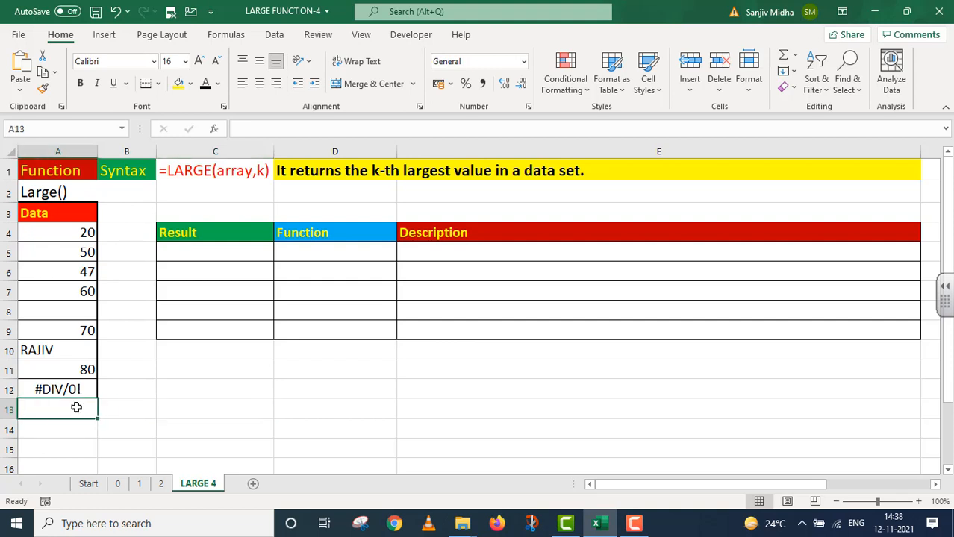
{"action": "type", "text": "90"}
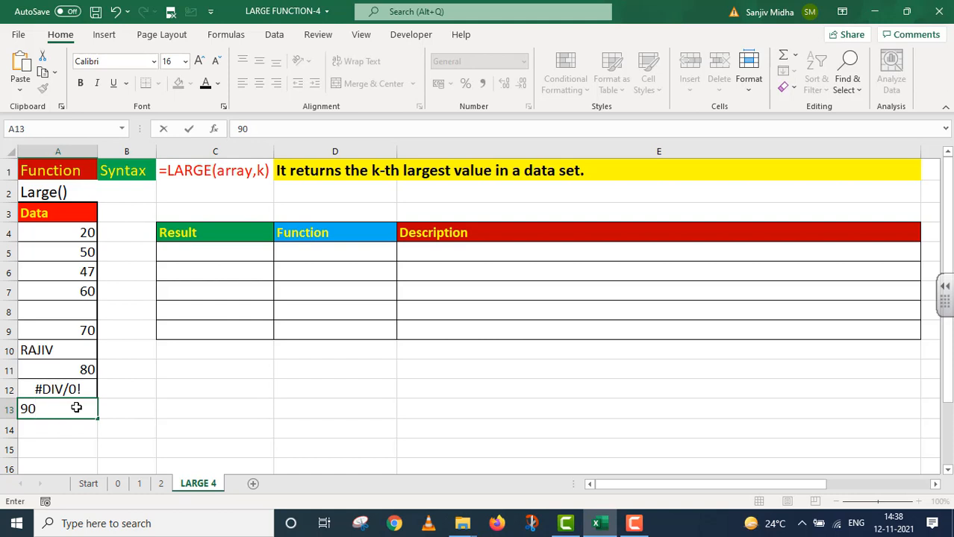
{"action": "left_click", "coordinate": [117, 428]}
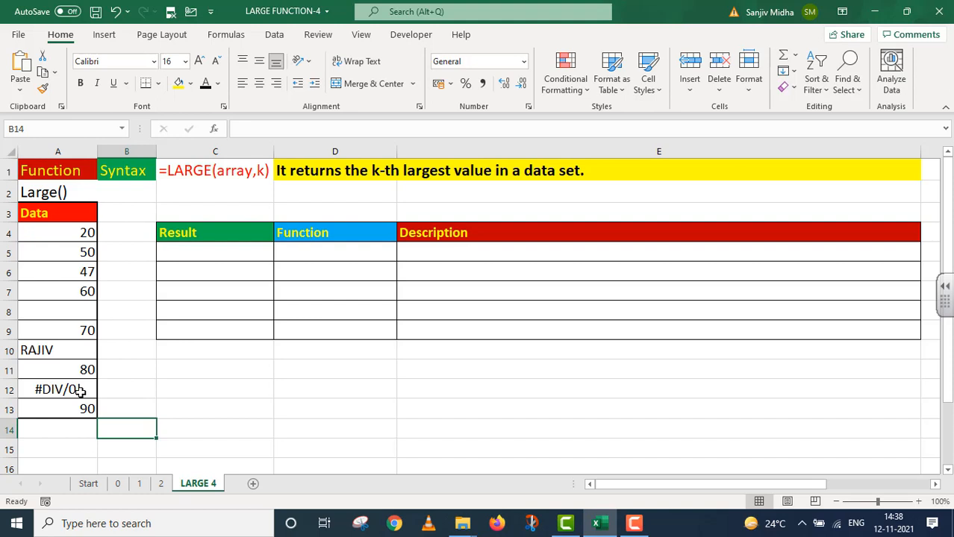
Step: Enter the formula =LARGE(A4:A7,1) in result cell C5 to return the first largest number
{"action": "left_click", "coordinate": [183, 253]}
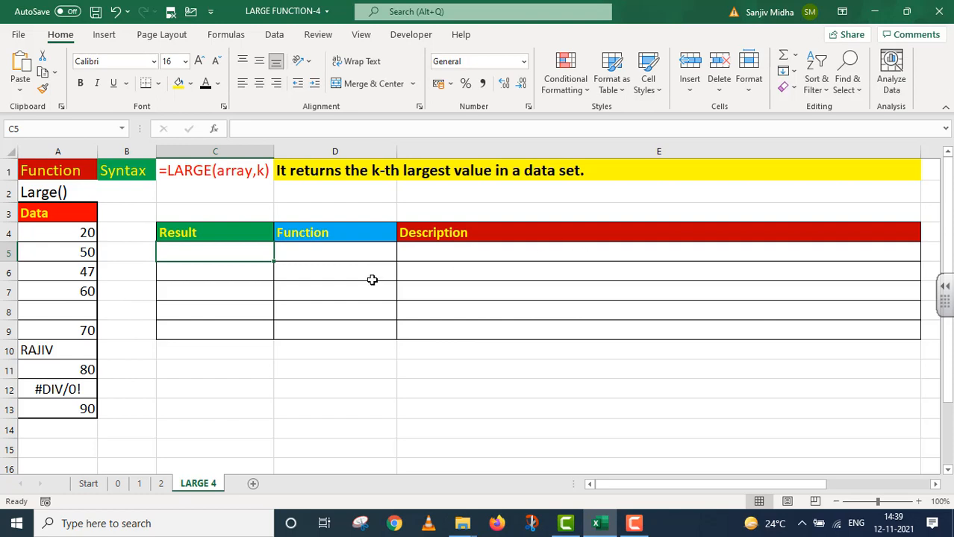
{"action": "double_click", "coordinate": [198, 256]}
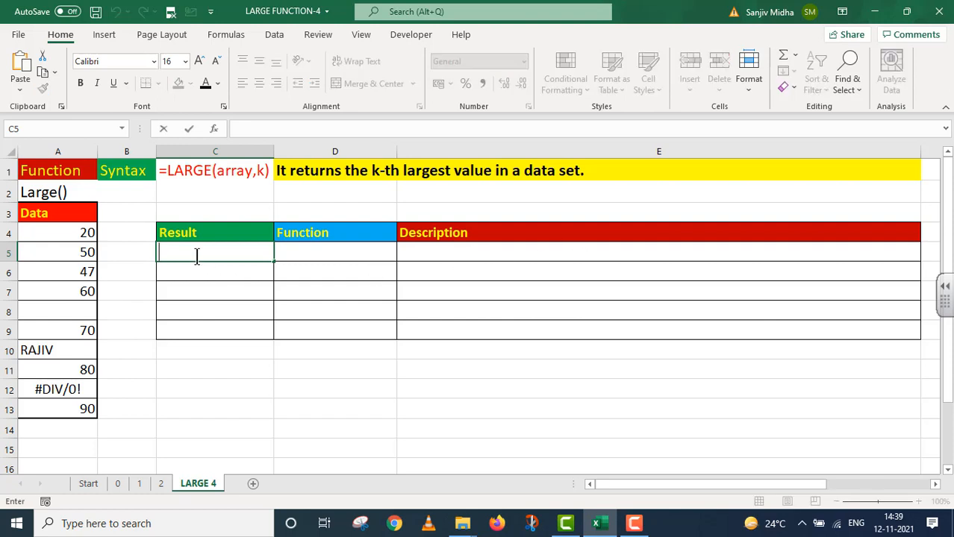
{"action": "type", "text": "="}
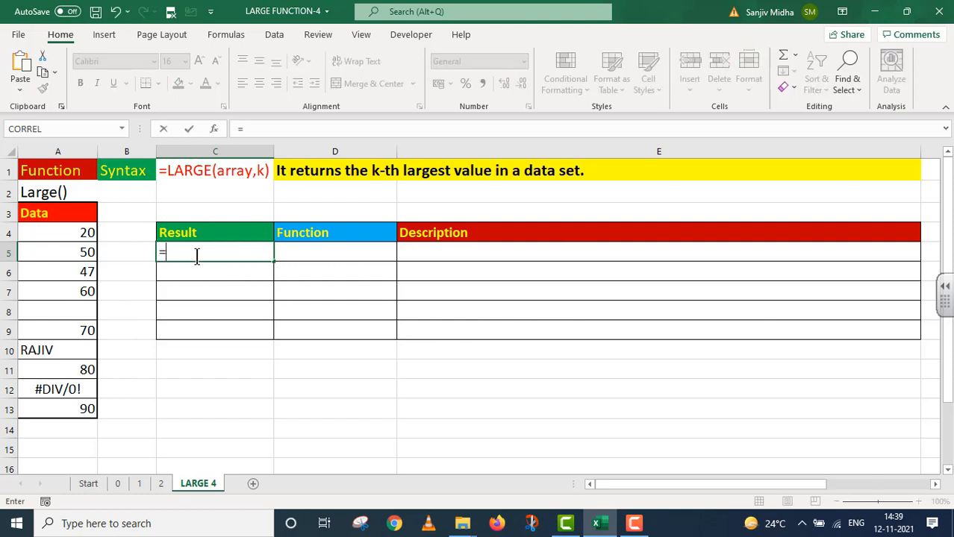
{"action": "type", "text": "LARG"}
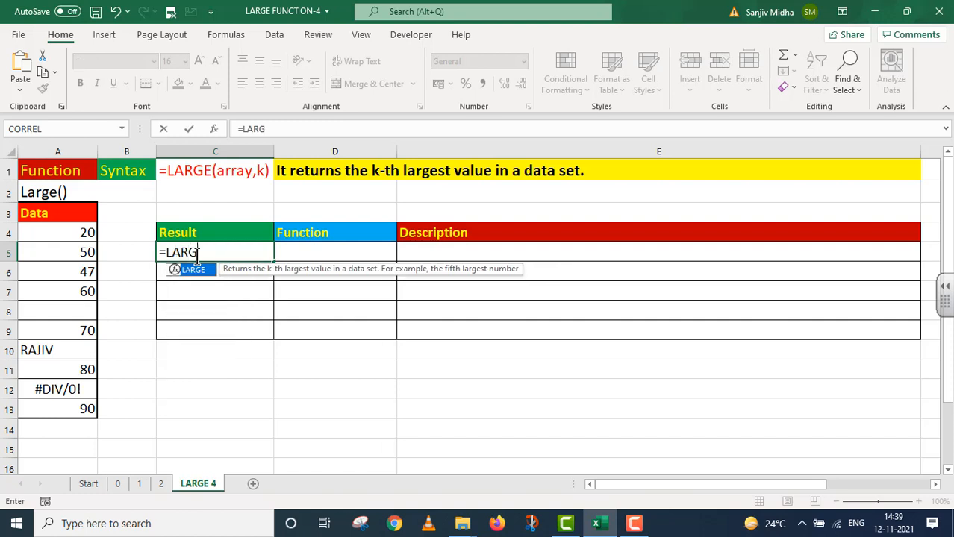
{"action": "type", "text": "E("}
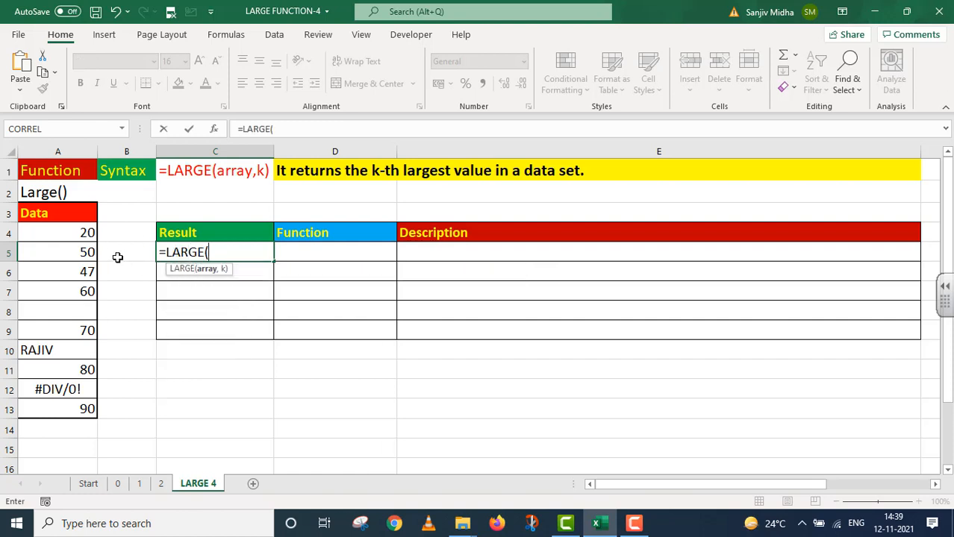
{"action": "left_click_drag", "start_coordinate": [79, 235], "coordinate": [81, 294]}
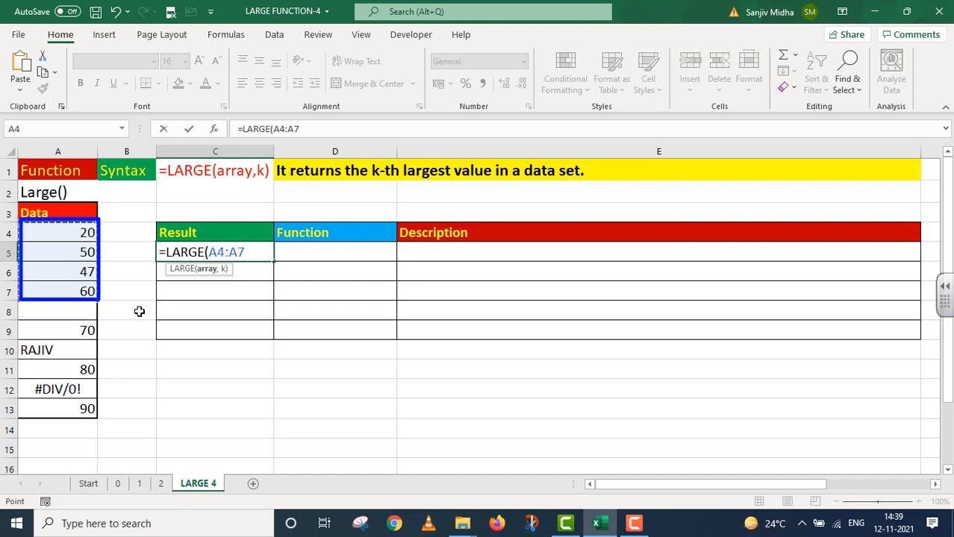
{"action": "type", "text": ","}
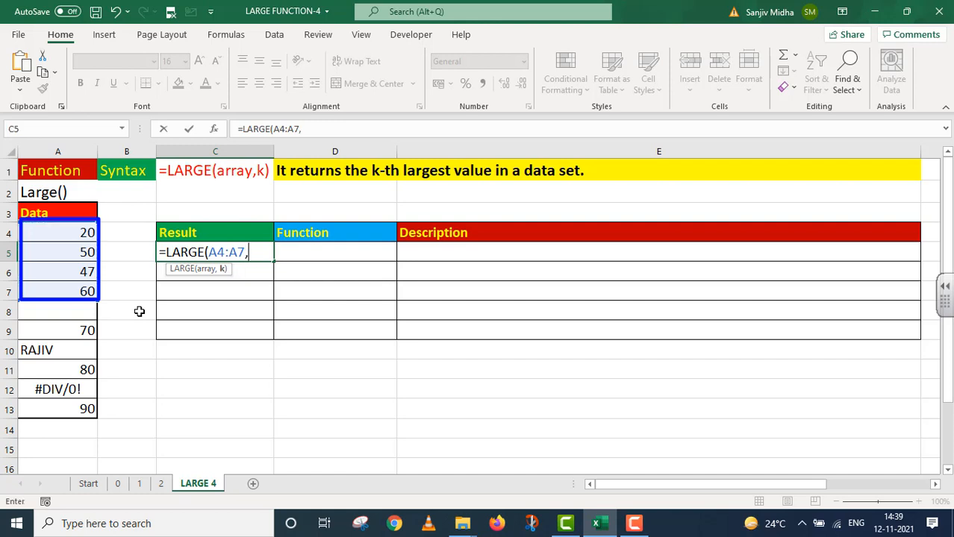
{"action": "type", "text": "1)"}
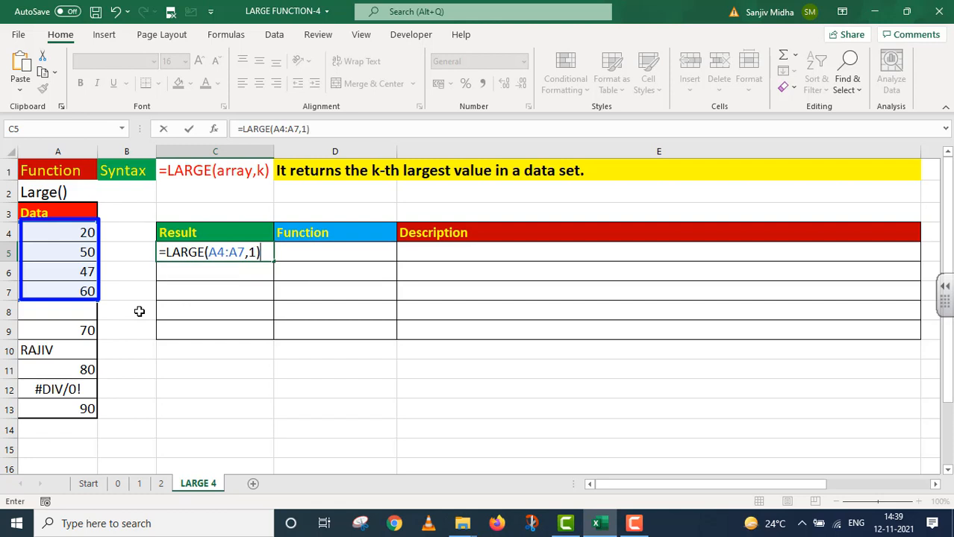
{"action": "key", "text": "Return"}
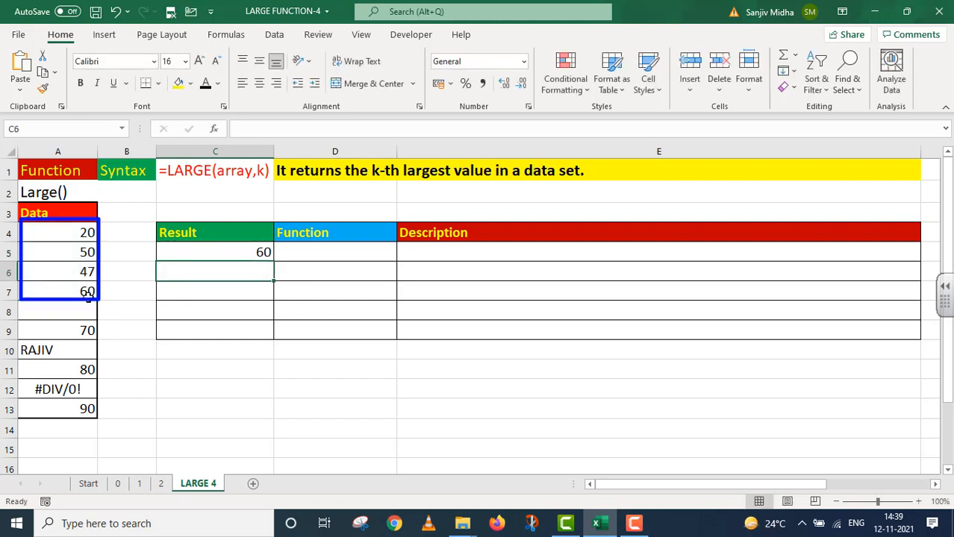
Step: Copy the C5 formula into Function cell D5 as plain text, with a leading apostrophe before =LARGE(A4:A7,1)
{"action": "left_click", "coordinate": [266, 255]}
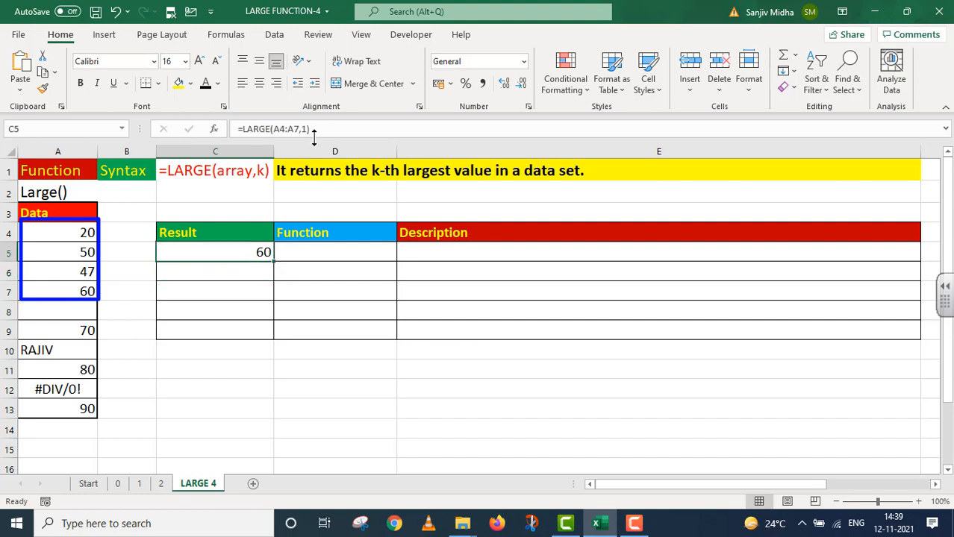
{"action": "left_click_drag", "start_coordinate": [322, 127], "coordinate": [310, 129]}
{"action": "left_click_drag", "start_coordinate": [310, 129], "coordinate": [215, 136]}
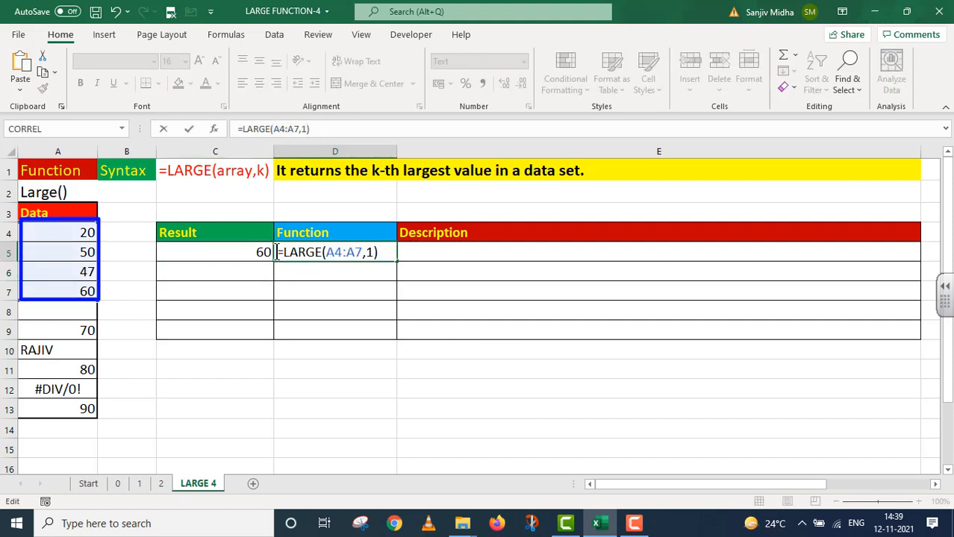
{"action": "type", "text": "'"}
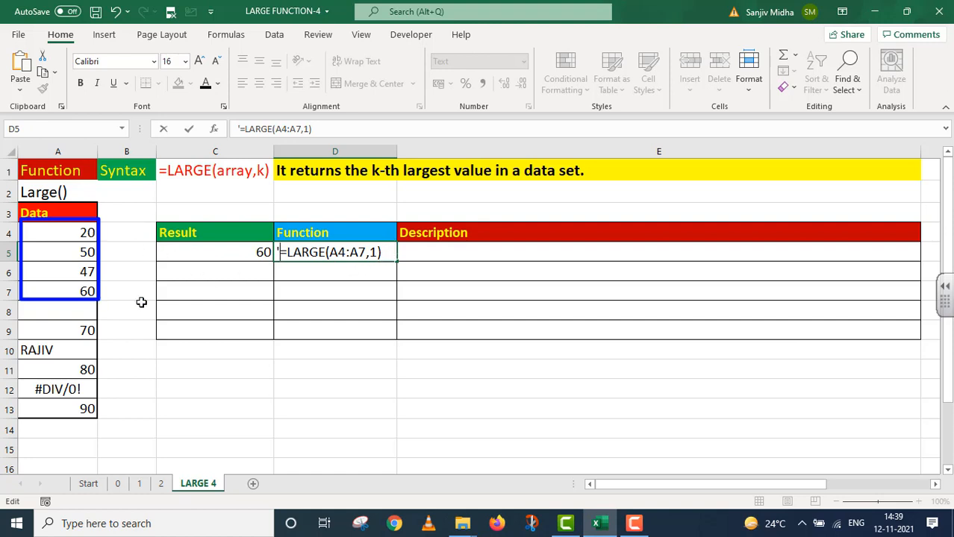
{"action": "key", "text": "Return"}
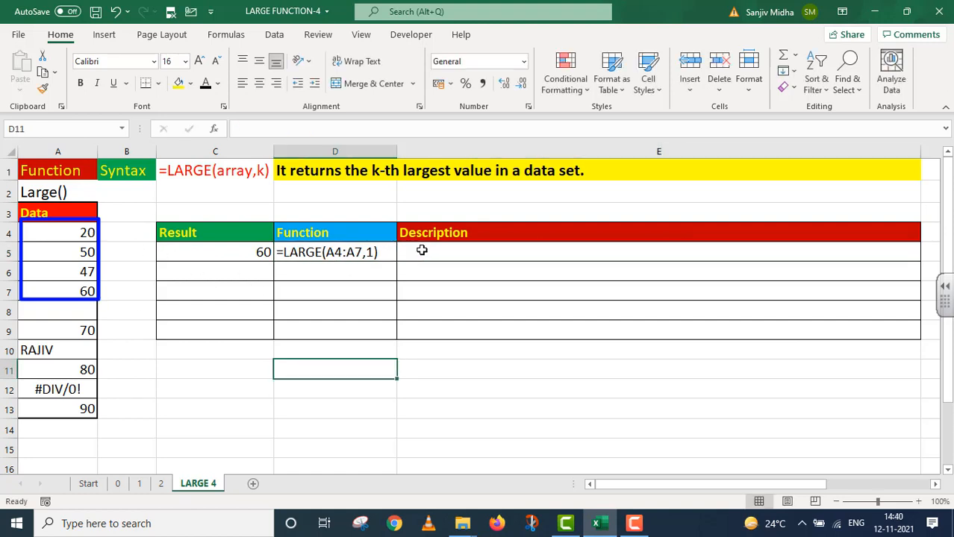
Step: Enter the description "It returns the first largest number from the list. Data used (A4:A7)." in E5 and select the data range A4:A7
{"action": "left_click", "coordinate": [407, 254]}
{"action": "left_click", "coordinate": [207, 84]}
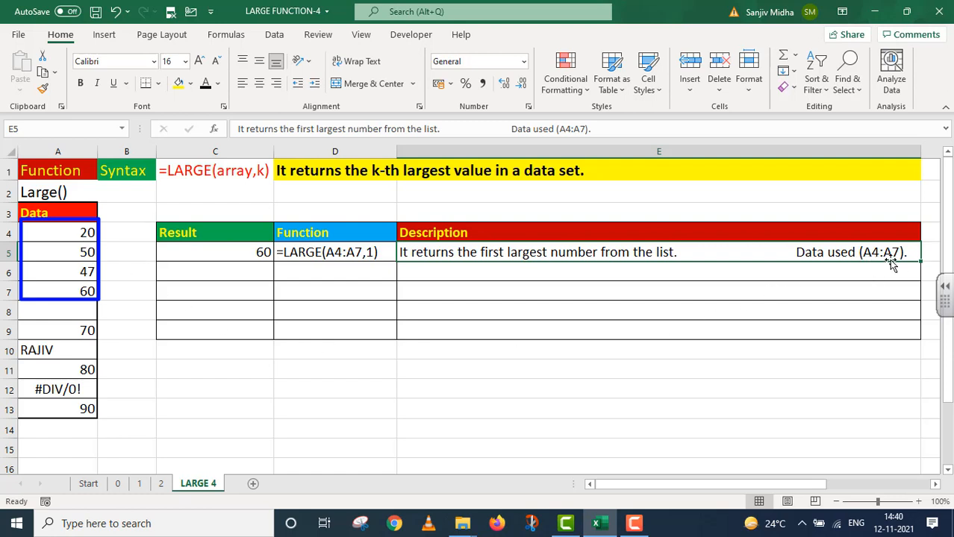
{"action": "left_click_drag", "start_coordinate": [80, 234], "coordinate": [75, 291]}
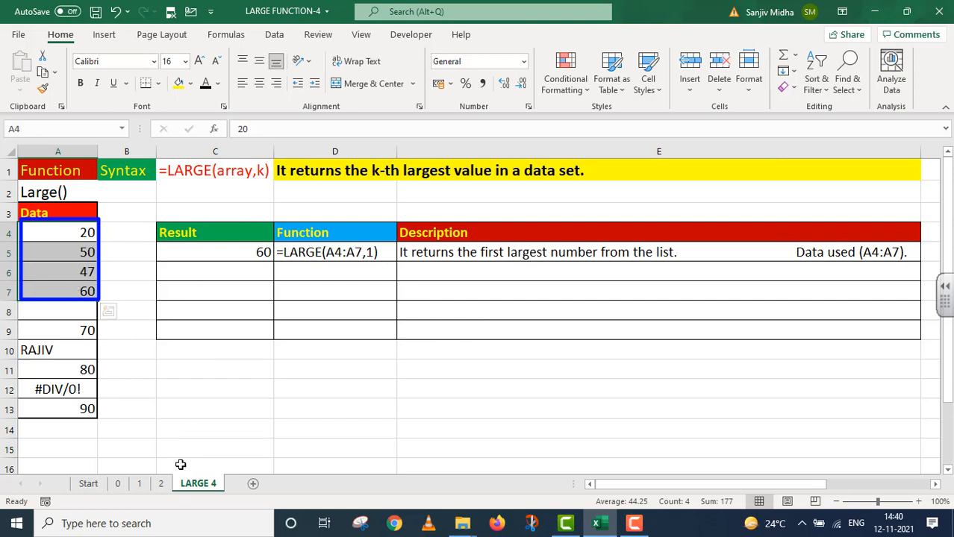
Step: Enter the formula =LARGE(A4:A7,2) in result cell C6 to return the second largest number
{"action": "left_click", "coordinate": [258, 272]}
{"action": "type", "text": "="}
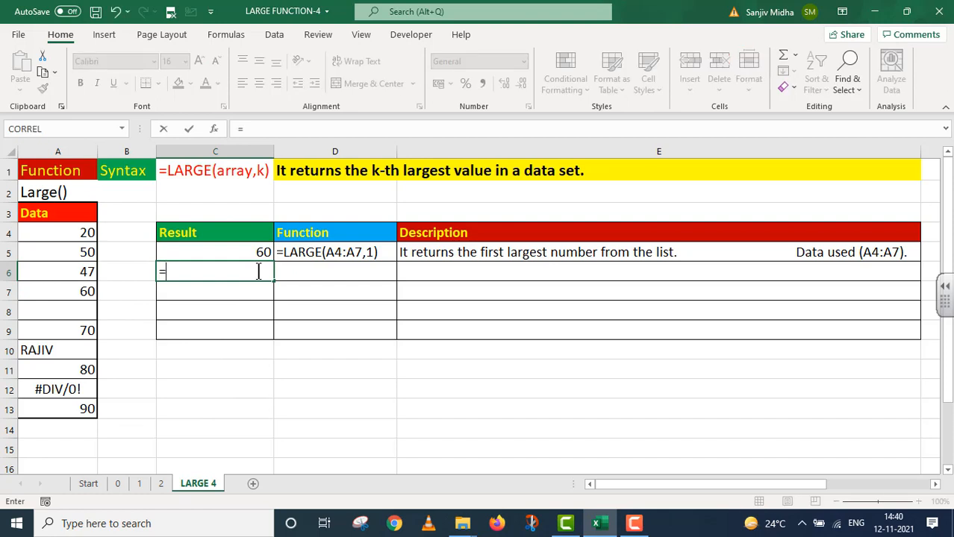
{"action": "type", "text": "LARGE"}
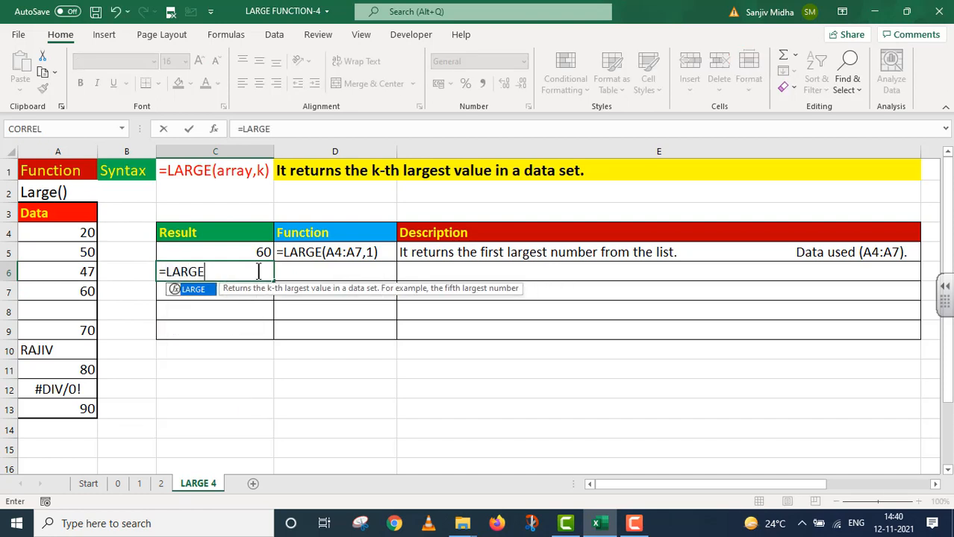
{"action": "type", "text": "("}
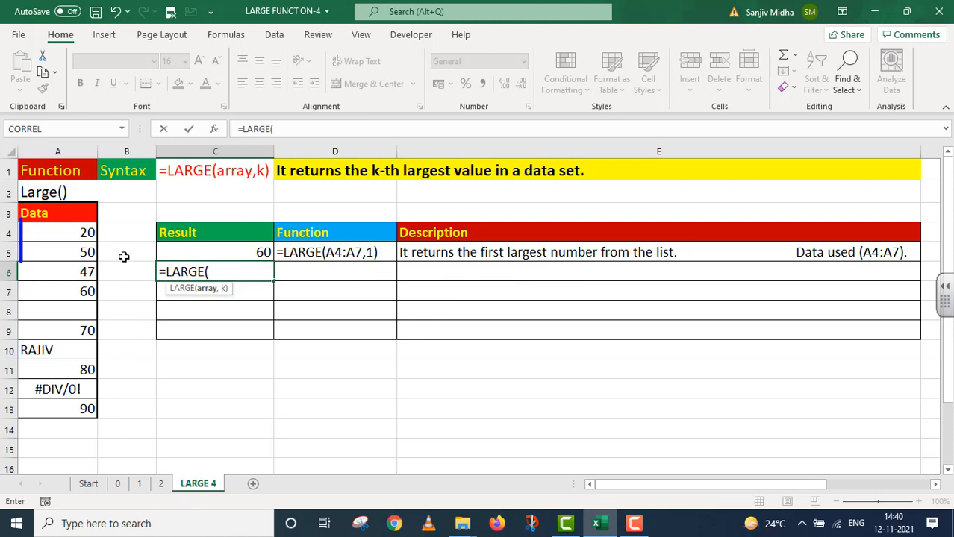
{"action": "left_click_drag", "start_coordinate": [85, 232], "coordinate": [82, 289]}
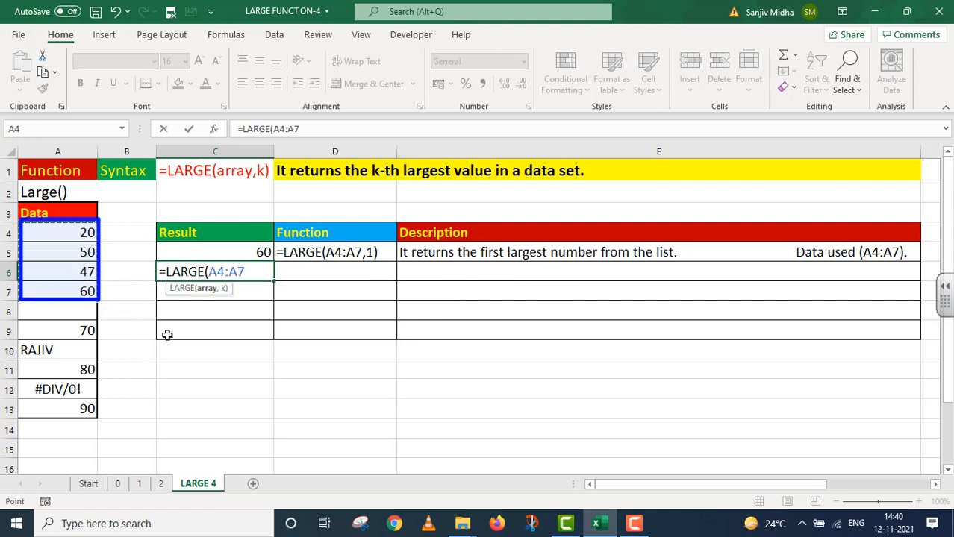
{"action": "type", "text": ","}
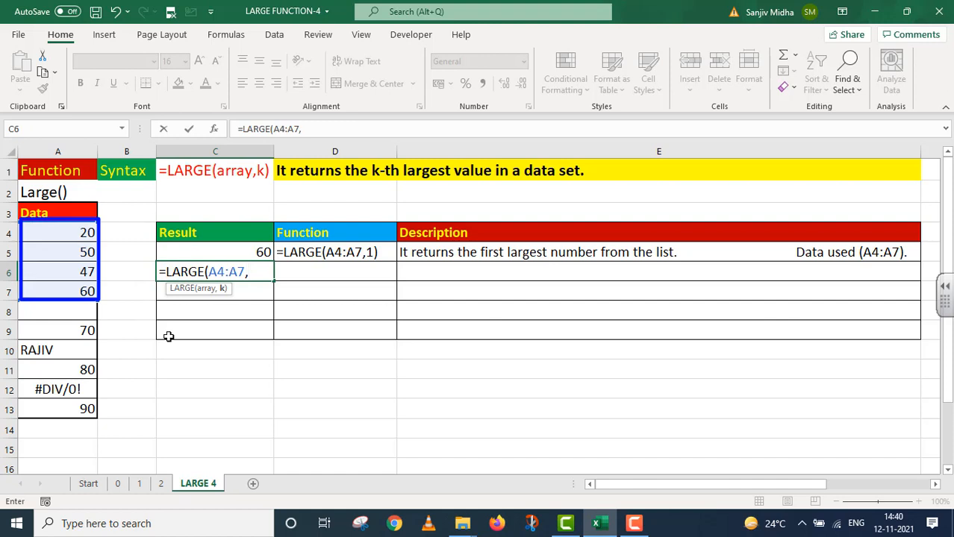
{"action": "type", "text": "2)"}
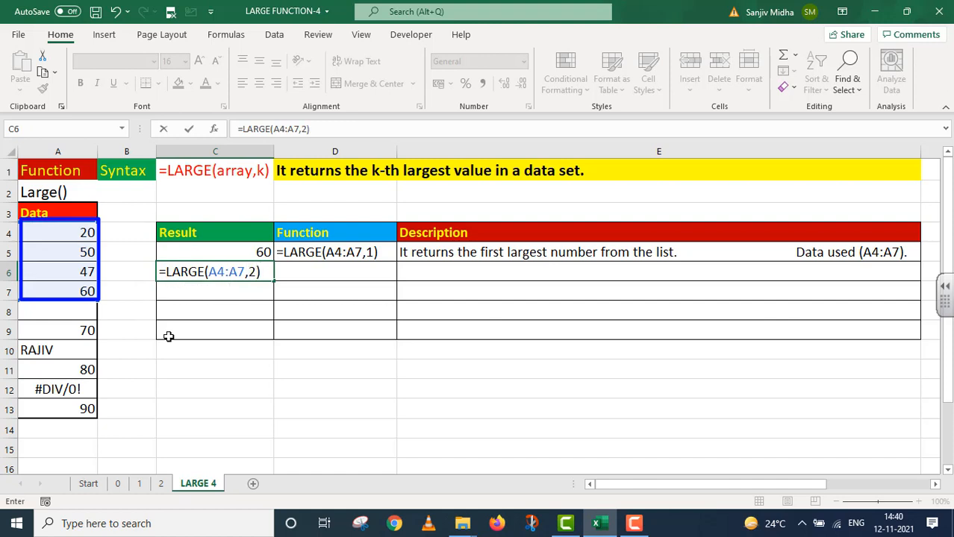
{"action": "key", "text": "Return"}
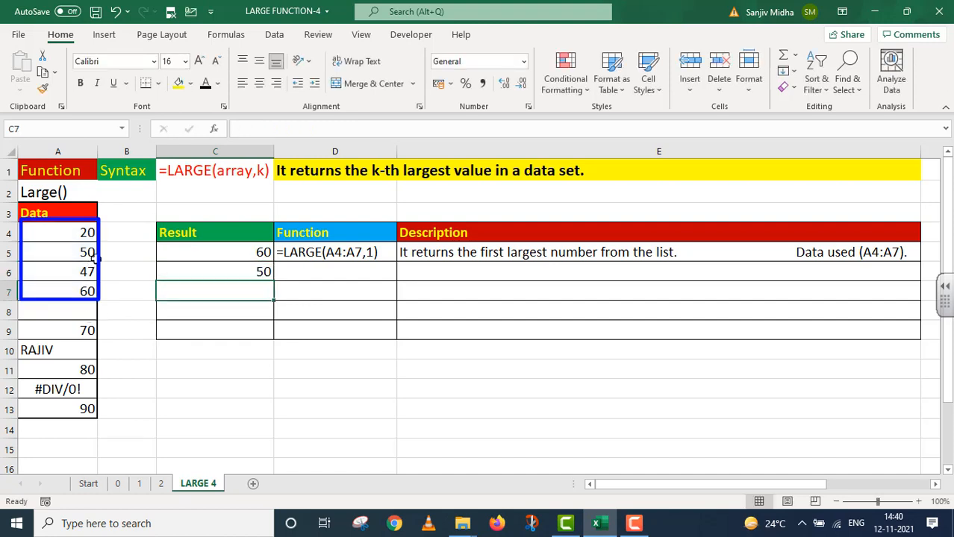
Step: Copy the C6 formula into Function cell D6 as plain text, with a leading apostrophe before =LARGE(A4:A7,2)
{"action": "left_click", "coordinate": [228, 265]}
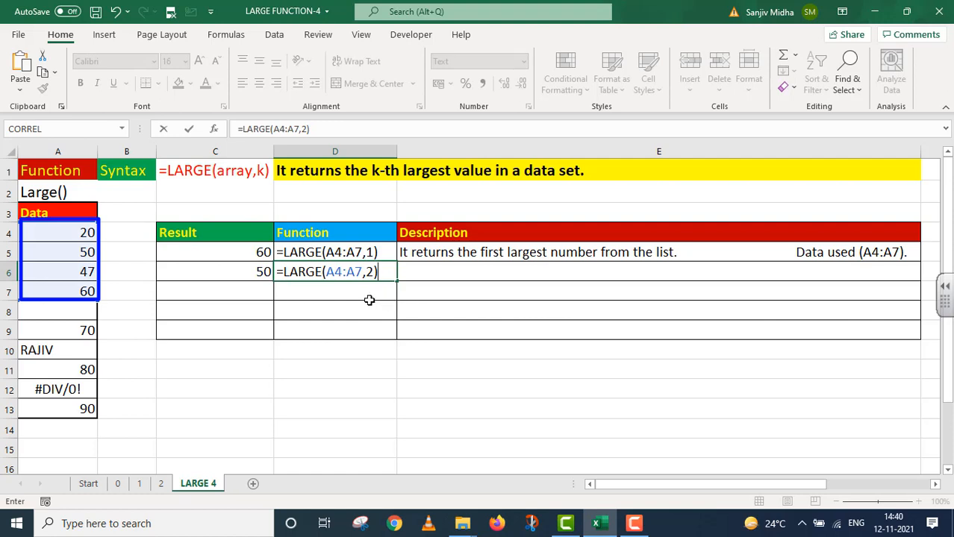
{"action": "key", "text": "F2"}
{"action": "key", "text": "Left"}
{"action": "key", "text": "Left"}
{"action": "key", "text": "Left"}
{"action": "key", "text": "Left"}
{"action": "key", "text": "Left"}
{"action": "key", "text": "Left"}
{"action": "key", "text": "Left"}
{"action": "key", "text": "Left"}
{"action": "key", "text": "Left"}
{"action": "key", "text": "Left"}
{"action": "key", "text": "Left"}
{"action": "key", "text": "Left"}
{"action": "key", "text": "Left"}
{"action": "key", "text": "Left"}
{"action": "key", "text": "Left"}
{"action": "type", "text": "'"}
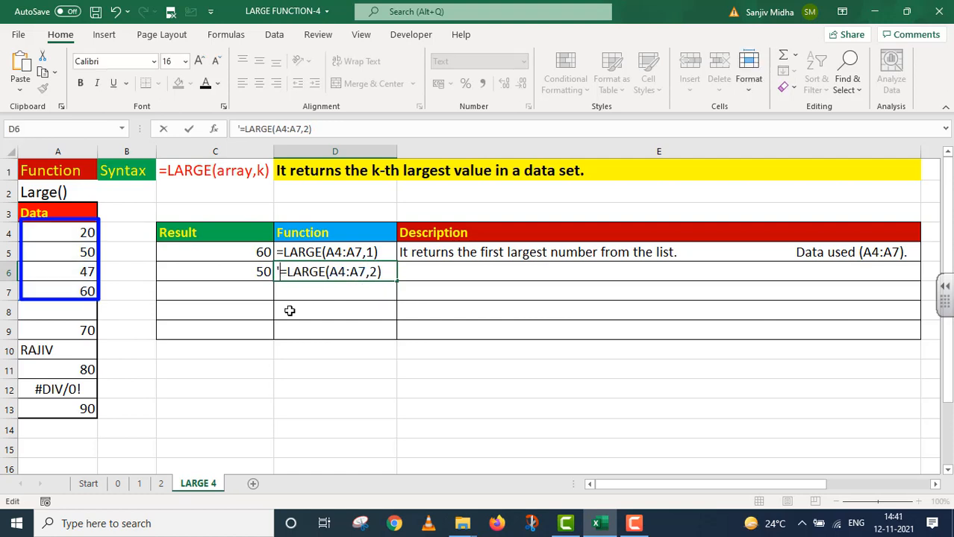
Step: Enter the description "It returns the second largest number from the list. Data used (A4:A7)." in E6 and select the data range A4:A7
{"action": "left_click", "coordinate": [407, 264]}
{"action": "left_click", "coordinate": [205, 83]}
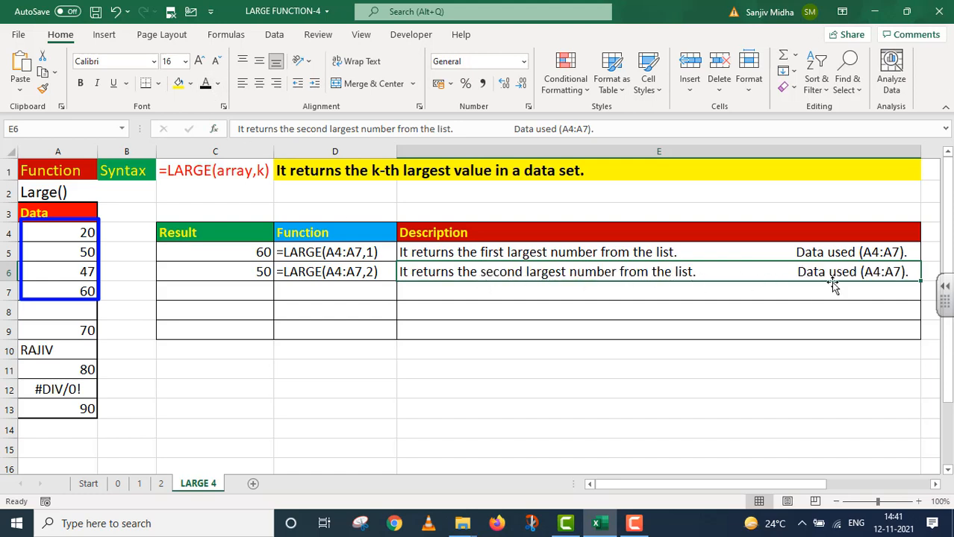
{"action": "left_click_drag", "start_coordinate": [82, 235], "coordinate": [78, 284]}
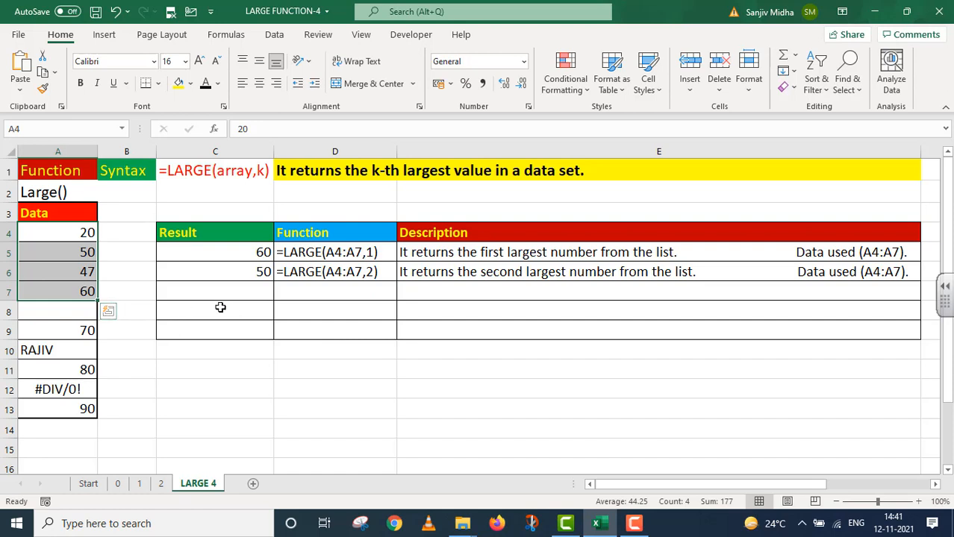
Step: Enter the formula =LARGE(A4:A9,1) in result cell C7, using a data range that includes the blank cell
{"action": "double_click", "coordinate": [261, 289]}
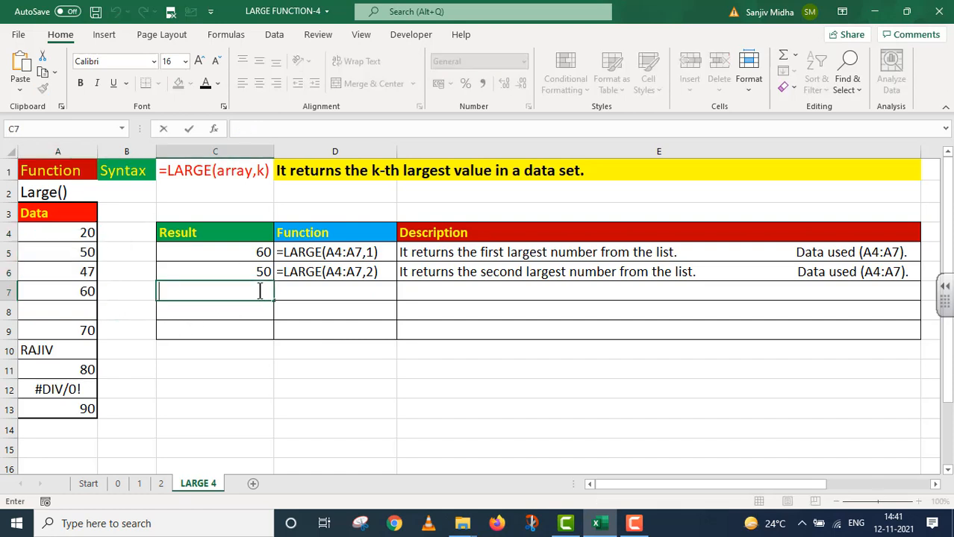
{"action": "type", "text": "="}
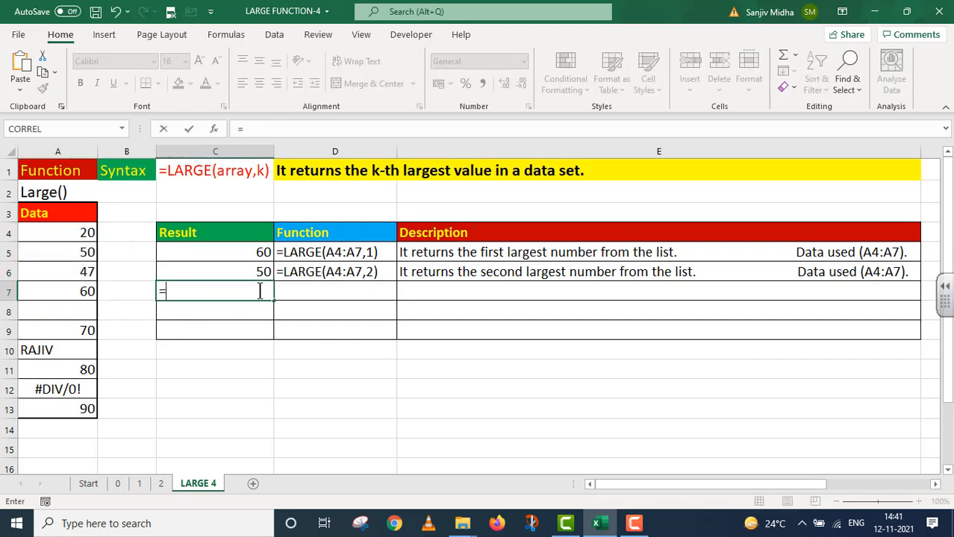
{"action": "type", "text": "LARGE("}
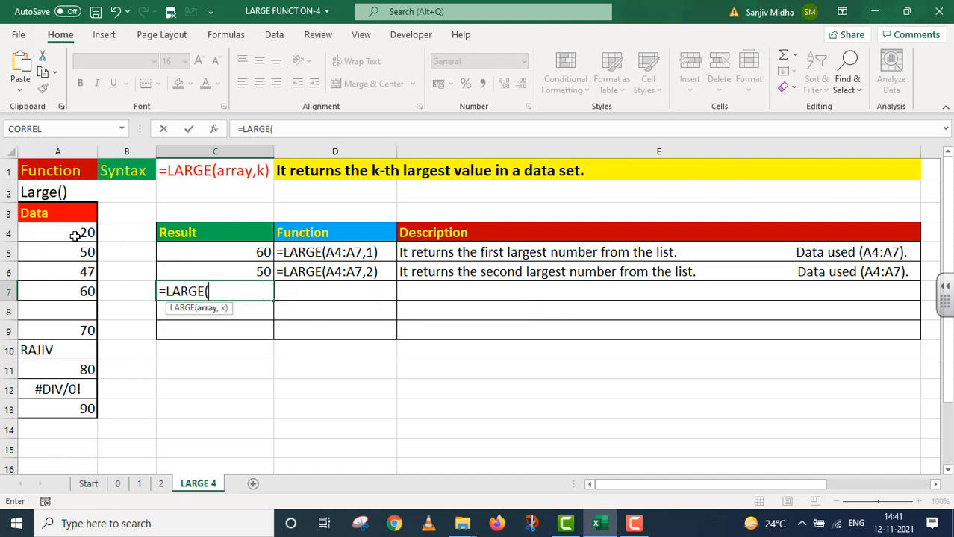
{"action": "left_click_drag", "start_coordinate": [75, 230], "coordinate": [75, 329]}
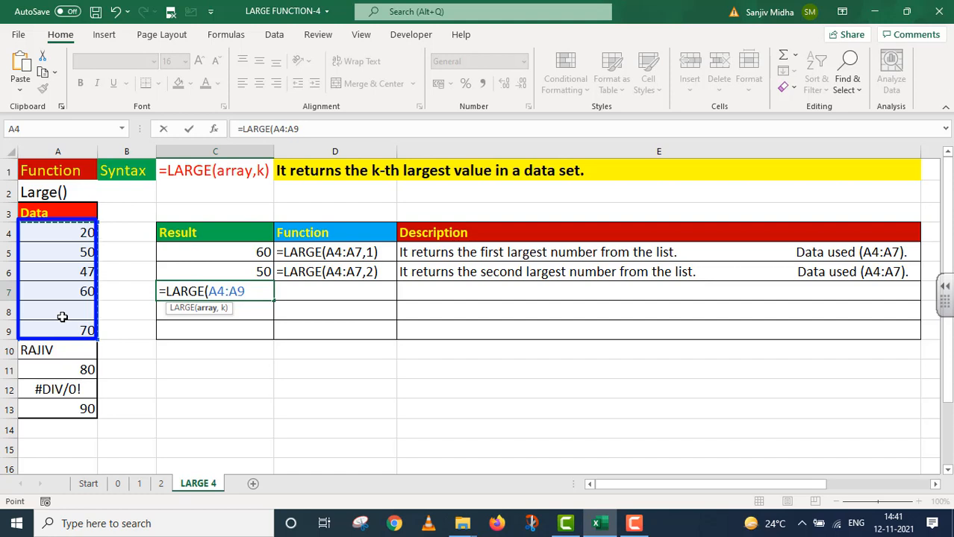
{"action": "type", "text": ",1"}
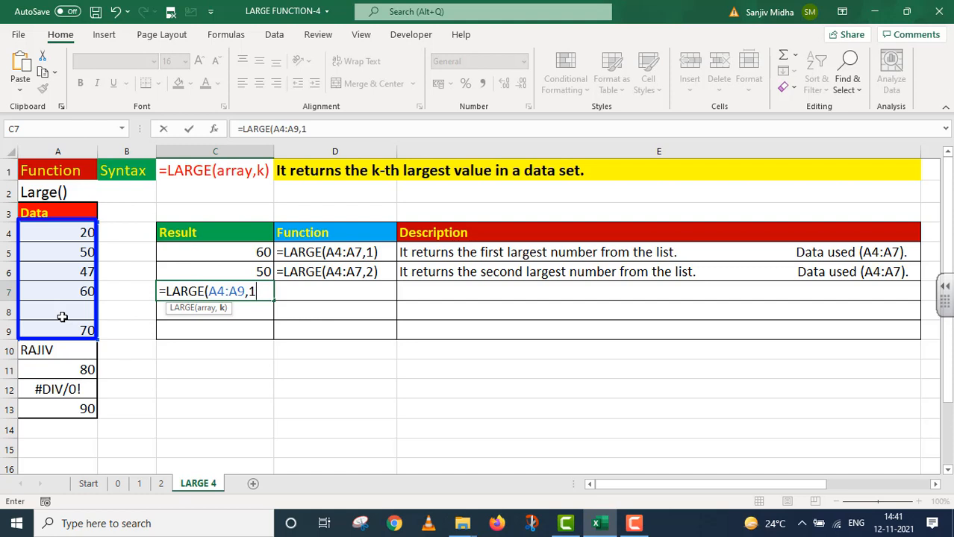
{"action": "type", "text": ")"}
{"action": "key", "text": "Return"}
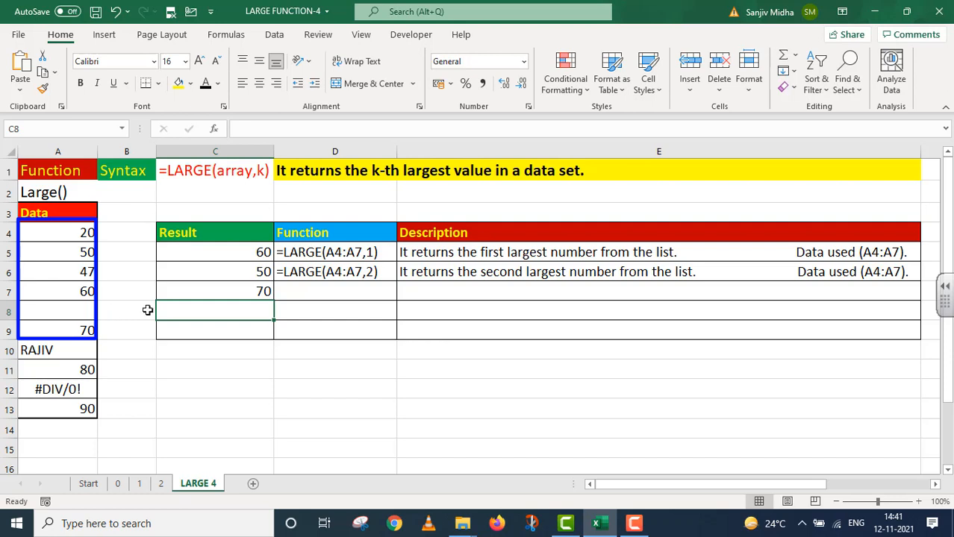
Step: Copy the C7 formula into Function cell D7 as plain text, with a leading apostrophe before =LARGE(A4:A9,1)
{"action": "left_click", "coordinate": [247, 290]}
{"action": "left_click", "coordinate": [309, 129]}
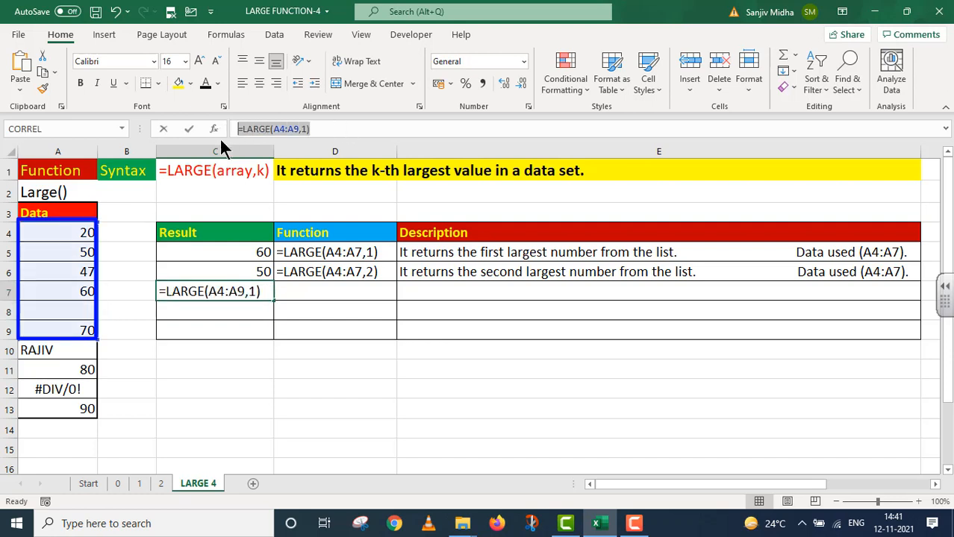
{"action": "key", "text": "Return"}
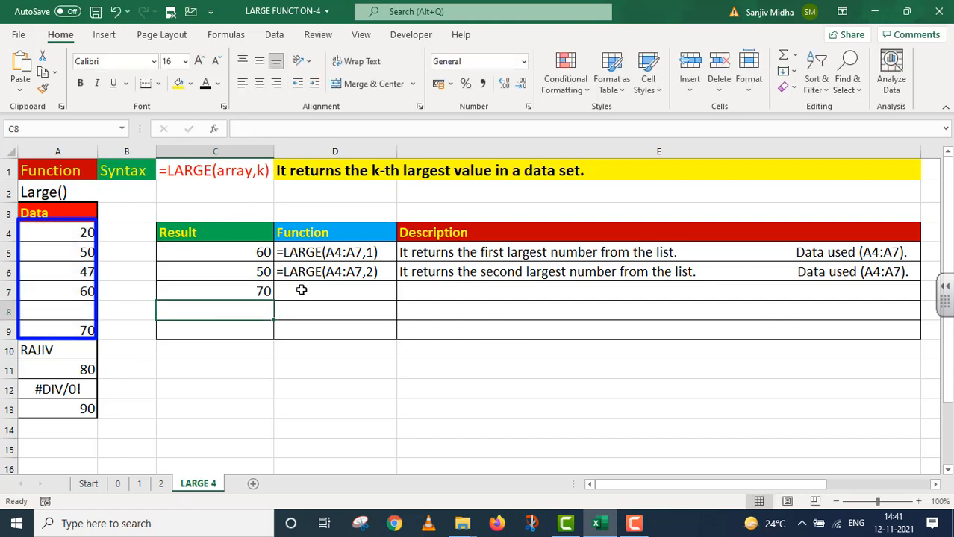
{"action": "left_click", "coordinate": [302, 290]}
{"action": "type", "text": "'"}
{"action": "type", "text": "=LARGE(A4:A9,1)"}
{"action": "key", "text": "Return"}
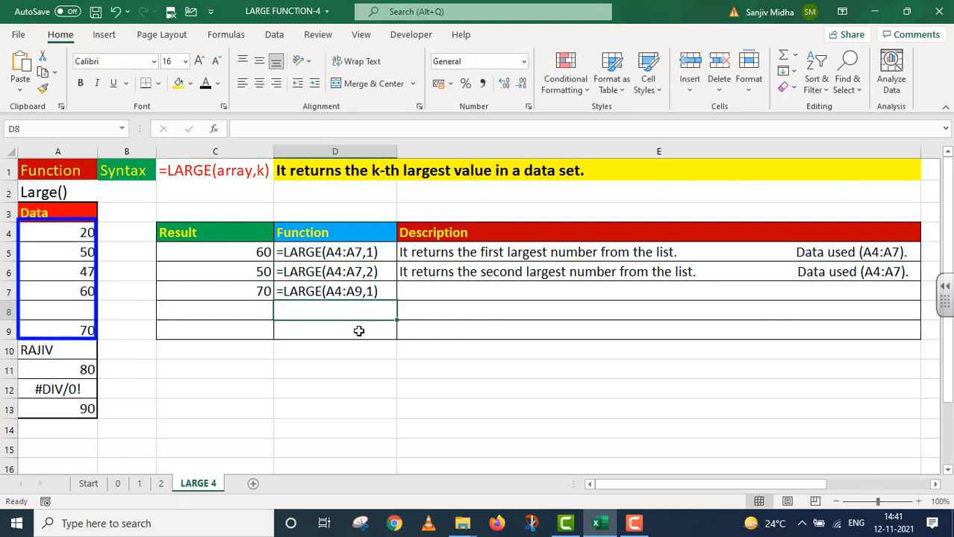
Step: Enter the description "Large function ignores blank cell. Data used (A4:A9)." in E7 and highlight the data range A4:A9
{"action": "left_click", "coordinate": [418, 290]}
{"action": "type", "text": "Large function ignores blank cell. Data used (A4:A9)."}
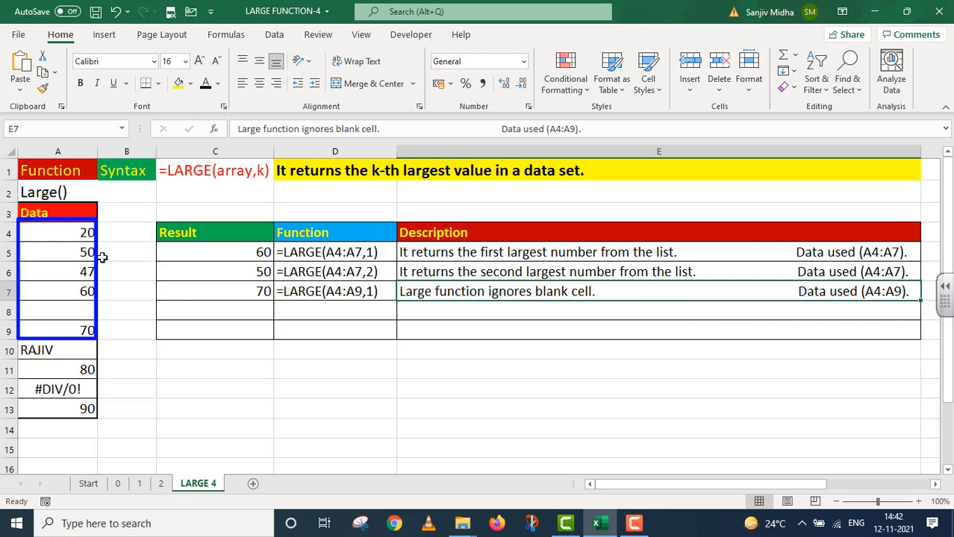
{"action": "left_click_drag", "start_coordinate": [87, 233], "coordinate": [95, 329]}
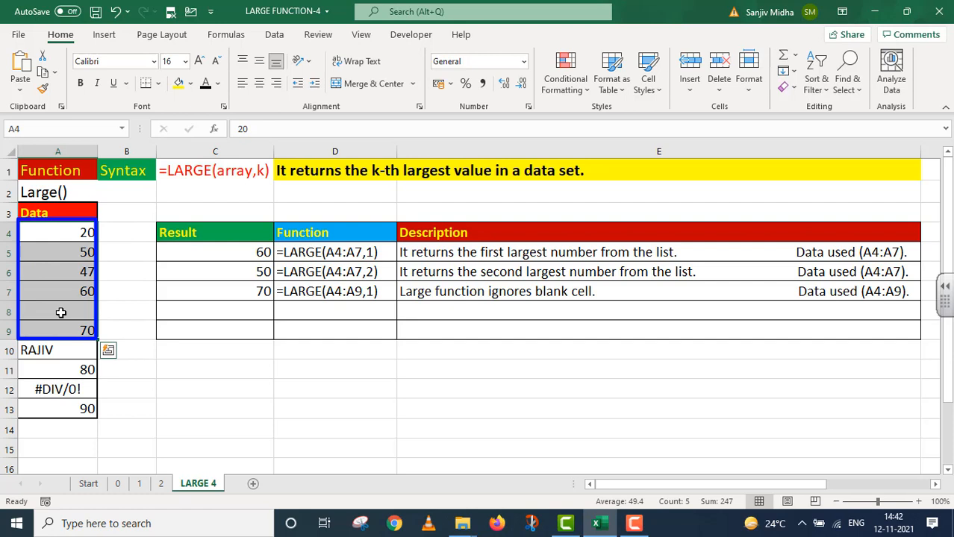
{"action": "left_click", "coordinate": [234, 374]}
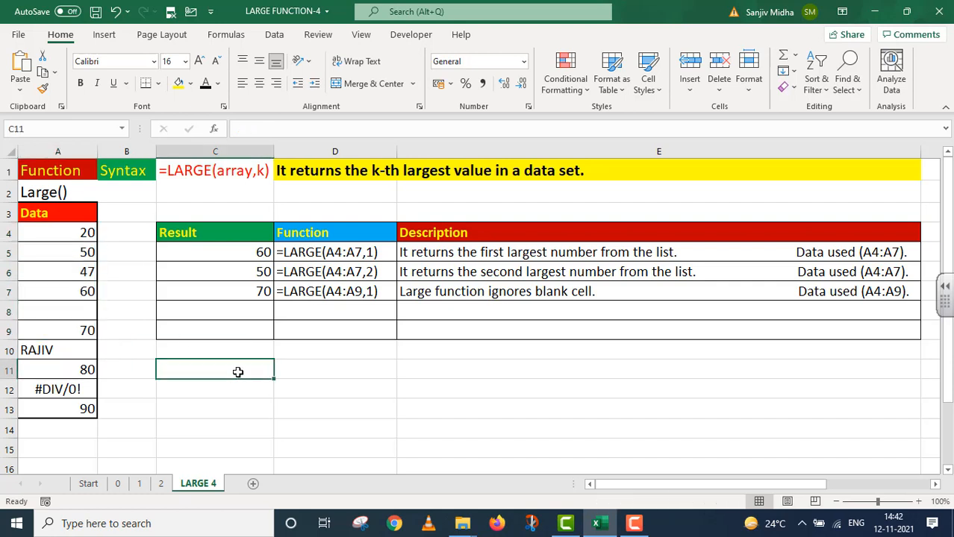
Step: Enter the formula =LARGE(A4:A11,1) in result cell C8, then select the text entry in A10 that its range includes
{"action": "double_click", "coordinate": [258, 312]}
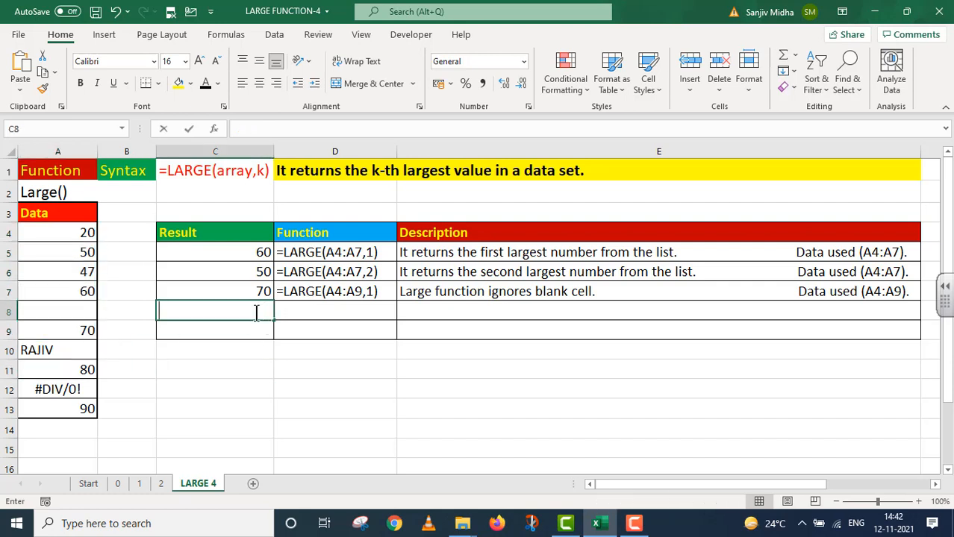
{"action": "type", "text": "="}
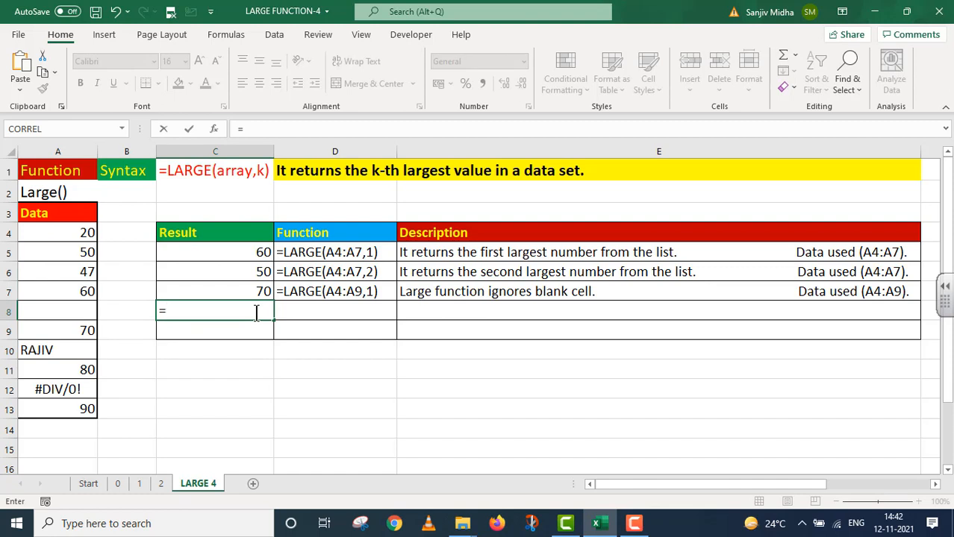
{"action": "type", "text": "LARGE"}
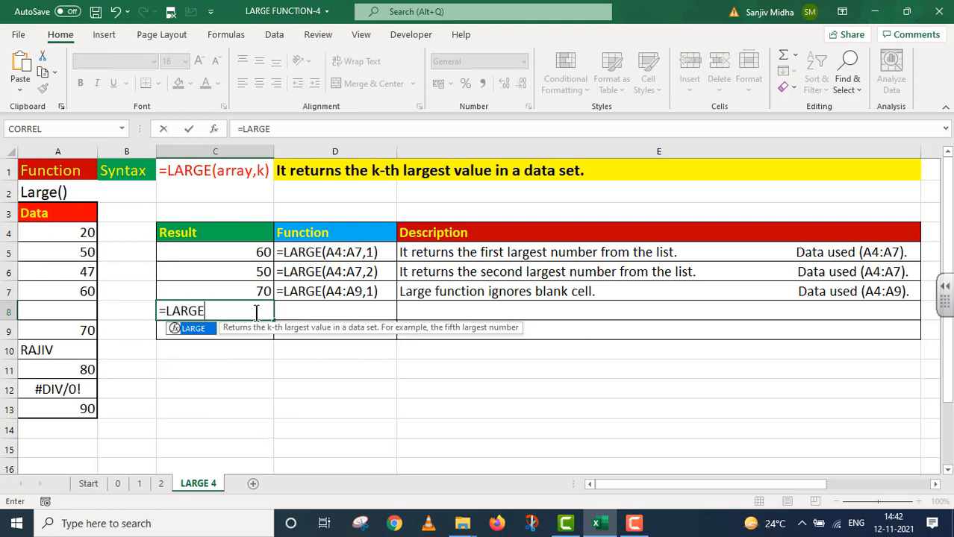
{"action": "type", "text": "("}
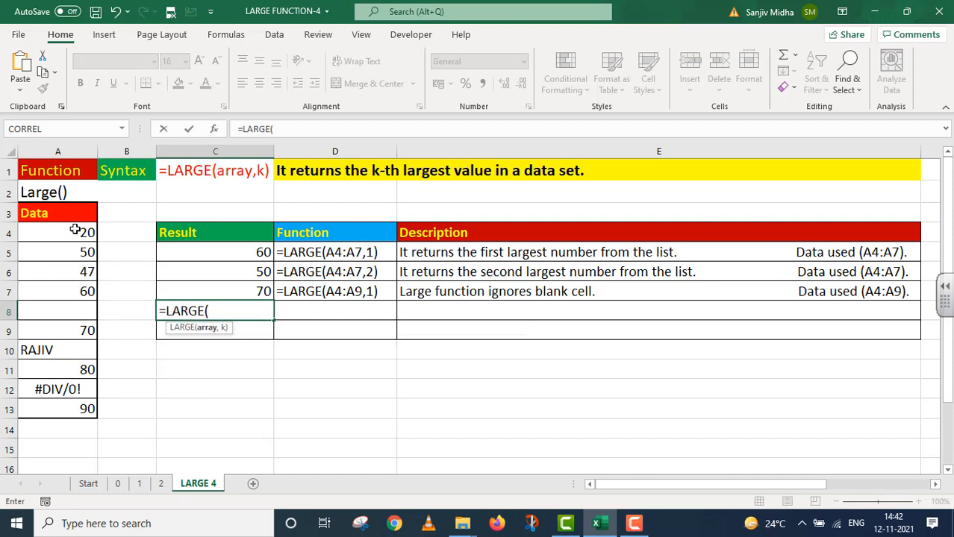
{"action": "left_click_drag", "start_coordinate": [73, 231], "coordinate": [68, 367]}
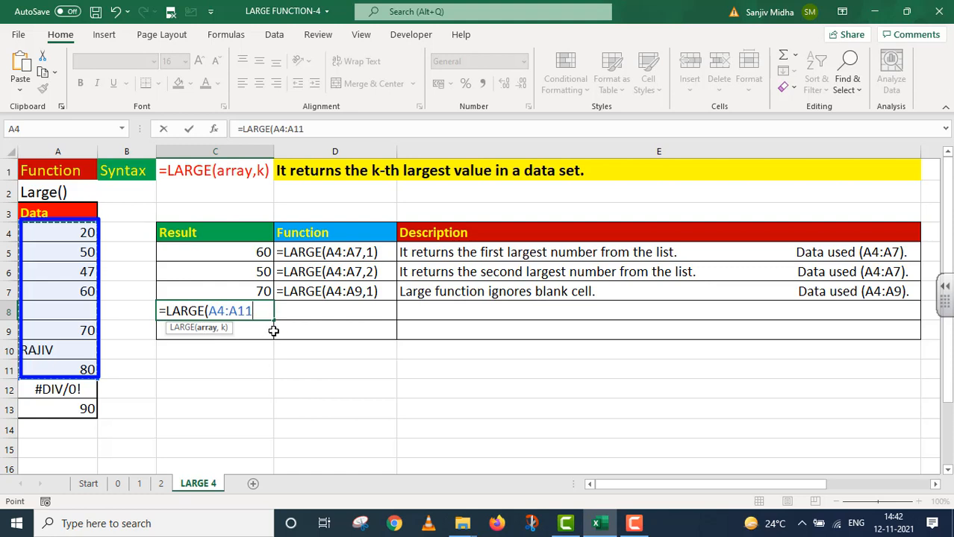
{"action": "type", "text": ",1"}
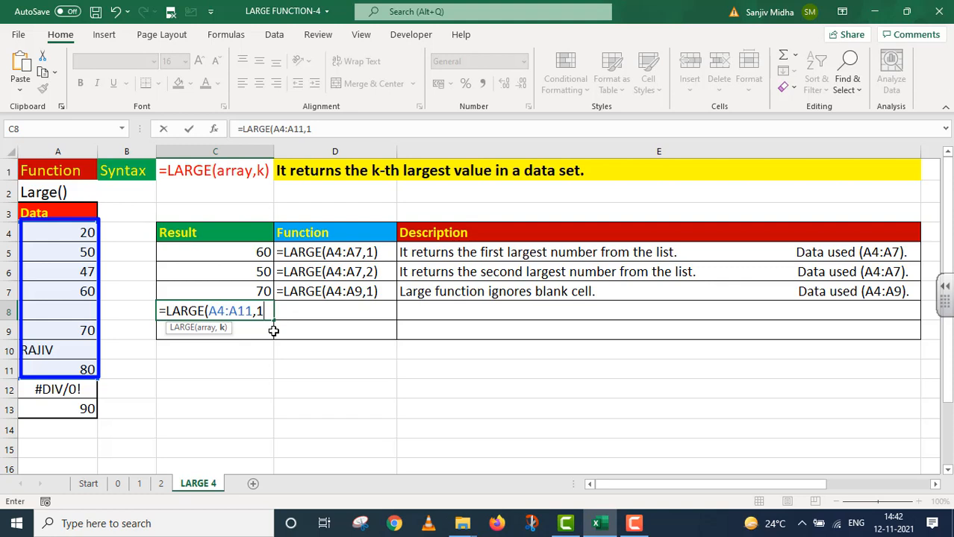
{"action": "type", "text": ")"}
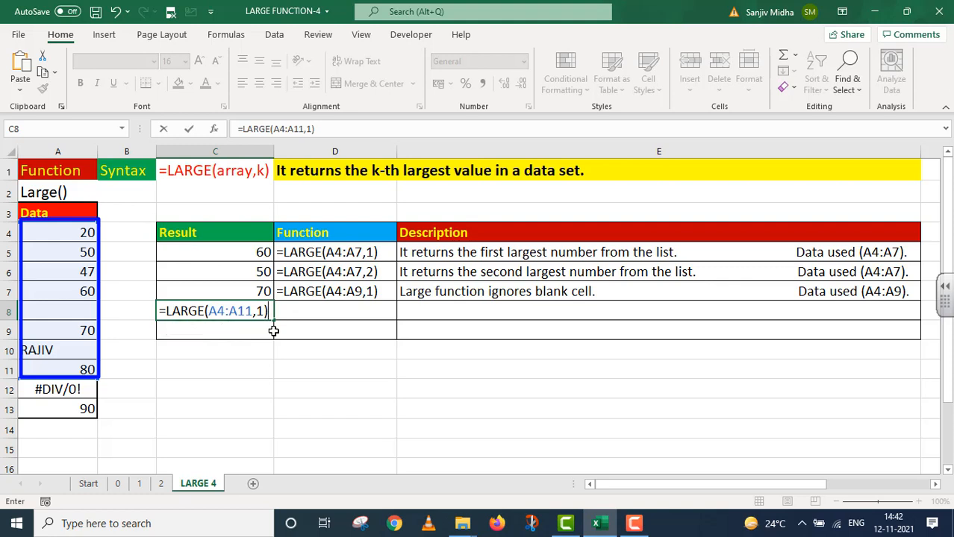
{"action": "key", "text": "Return"}
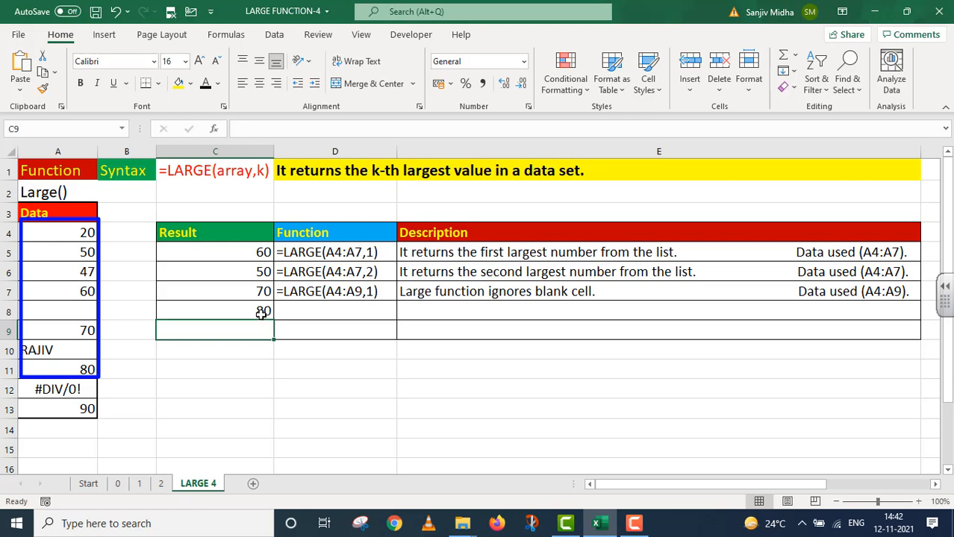
{"action": "left_click", "coordinate": [73, 347]}
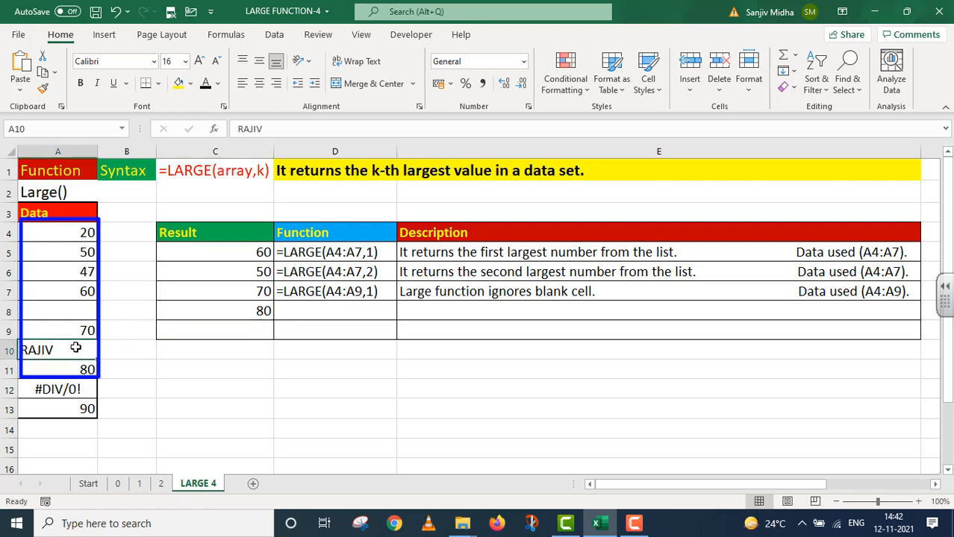
Step: Copy the C8 formula into Function cell D8 as plain text, '=LARGE(A4:A11,1), and select the data range A4:A11
{"action": "double_click", "coordinate": [263, 312]}
{"action": "left_click", "coordinate": [307, 128]}
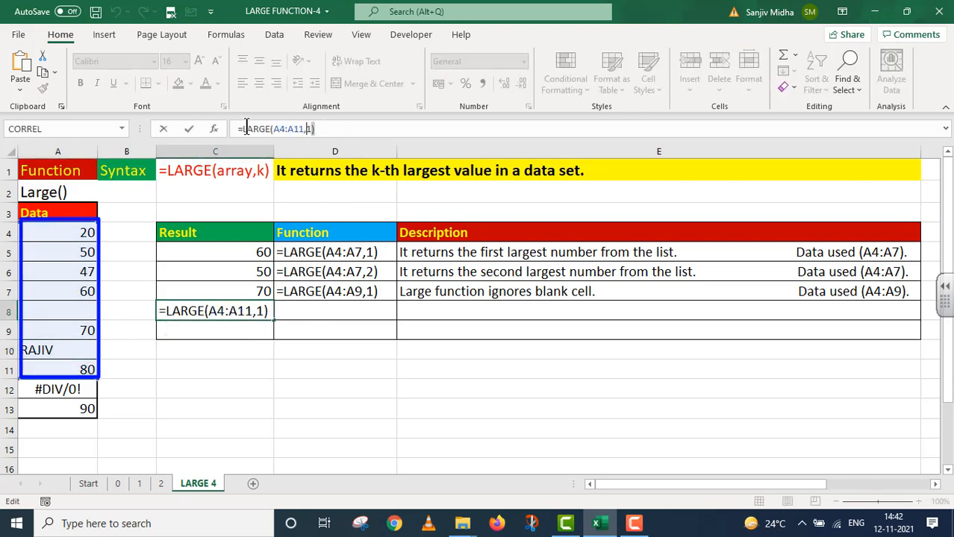
{"action": "left_click_drag", "start_coordinate": [246, 127], "coordinate": [232, 129]}
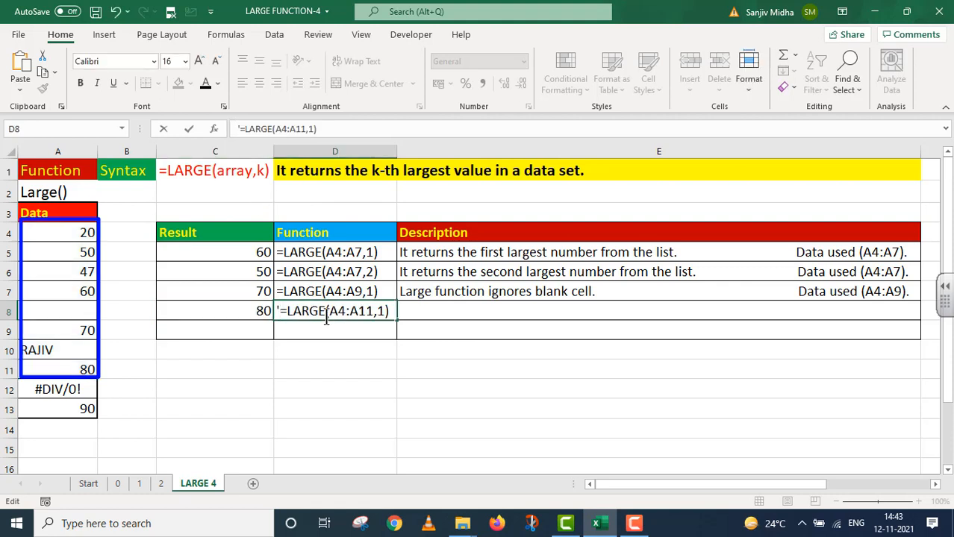
{"action": "left_click", "coordinate": [71, 233]}
{"action": "left_click_drag", "start_coordinate": [72, 267], "coordinate": [73, 369]}
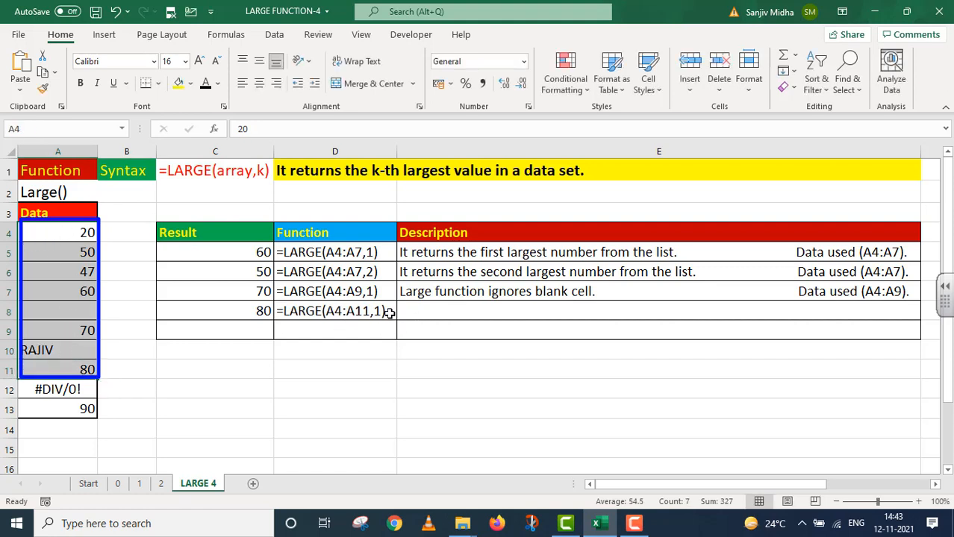
Step: Enter the description "Large function ignores the Text. Data used (A4:A11)." in E8
{"action": "left_click", "coordinate": [415, 312]}
{"action": "left_click", "coordinate": [206, 86]}
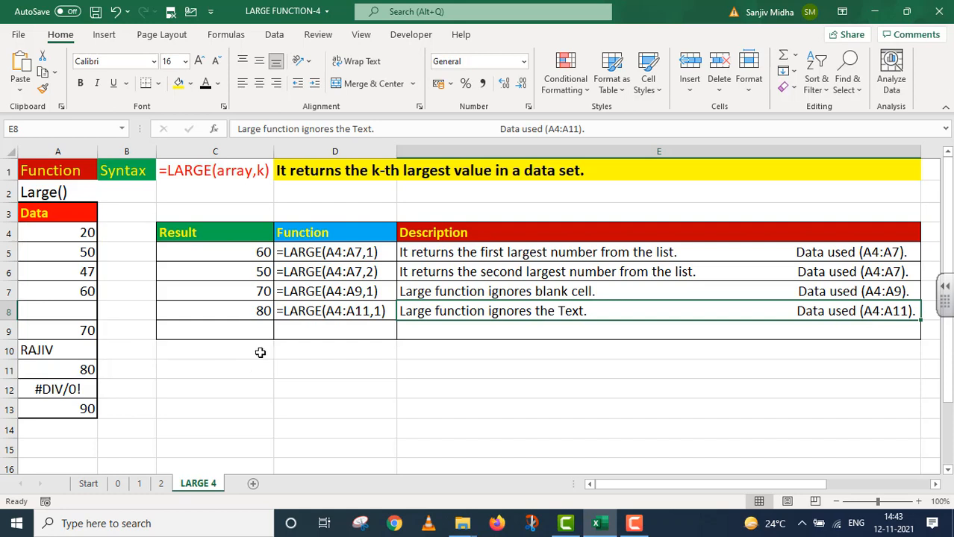
Step: Enter the formula =LARGE(A4:A13,1) in result cell C9, covering the whole data list including the error cell
{"action": "left_click", "coordinate": [257, 328]}
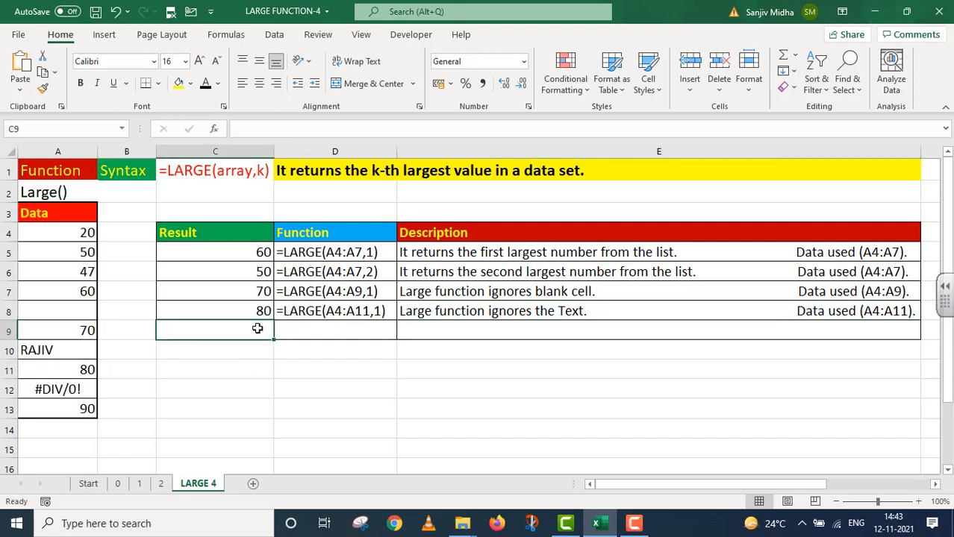
{"action": "type", "text": "="}
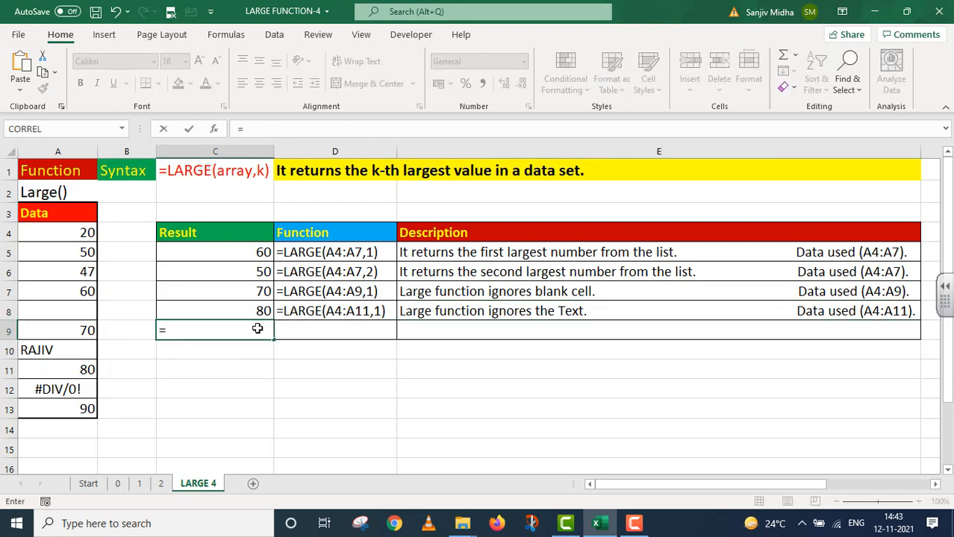
{"action": "type", "text": "LARG"}
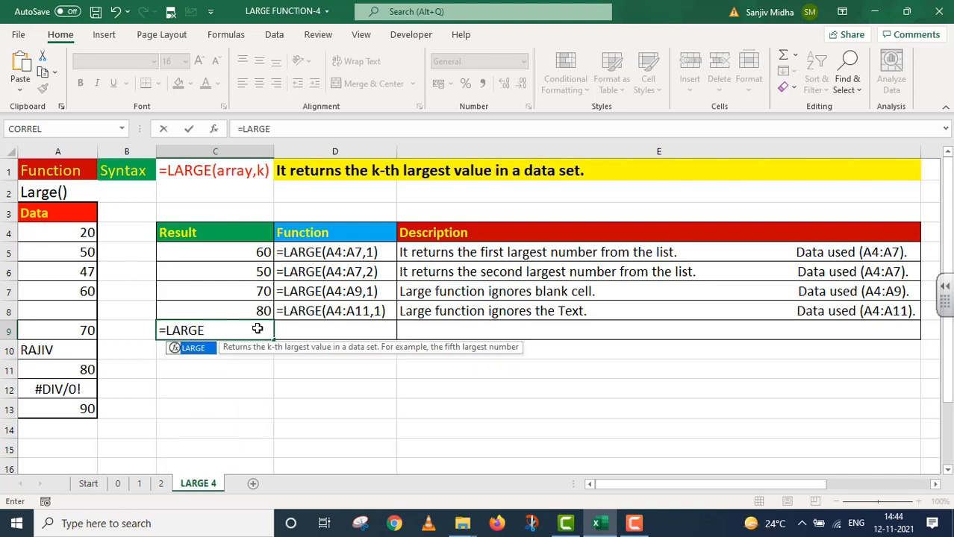
{"action": "type", "text": "E"}
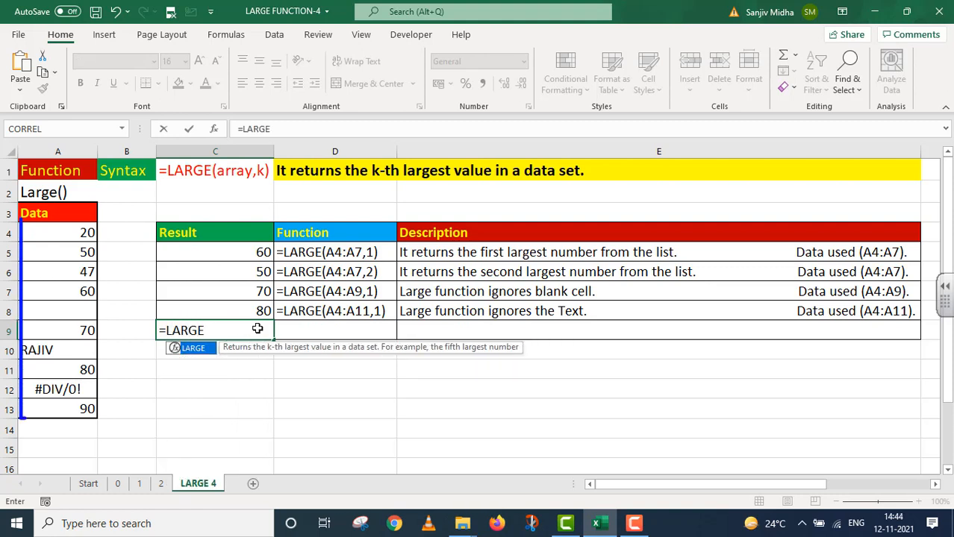
{"action": "type", "text": "("}
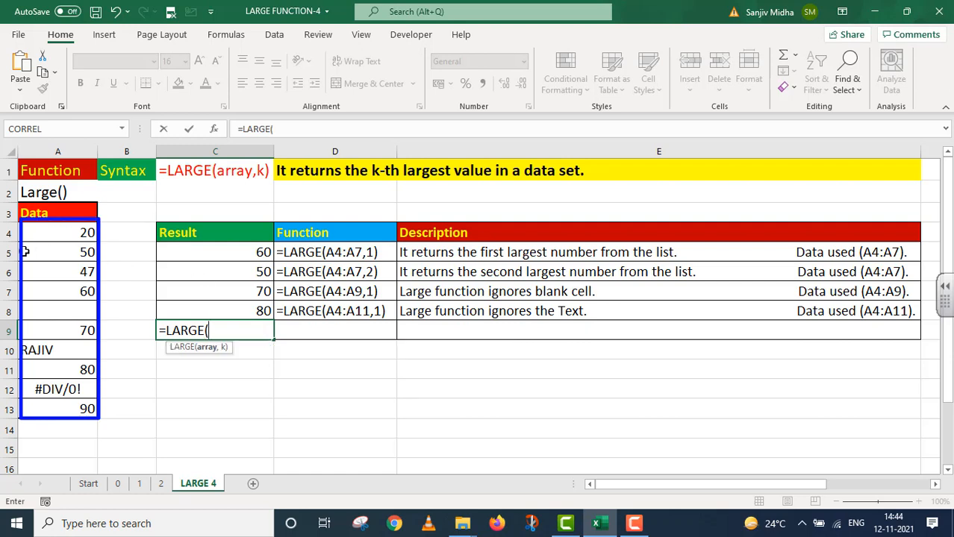
{"action": "left_click_drag", "start_coordinate": [64, 232], "coordinate": [79, 408]}
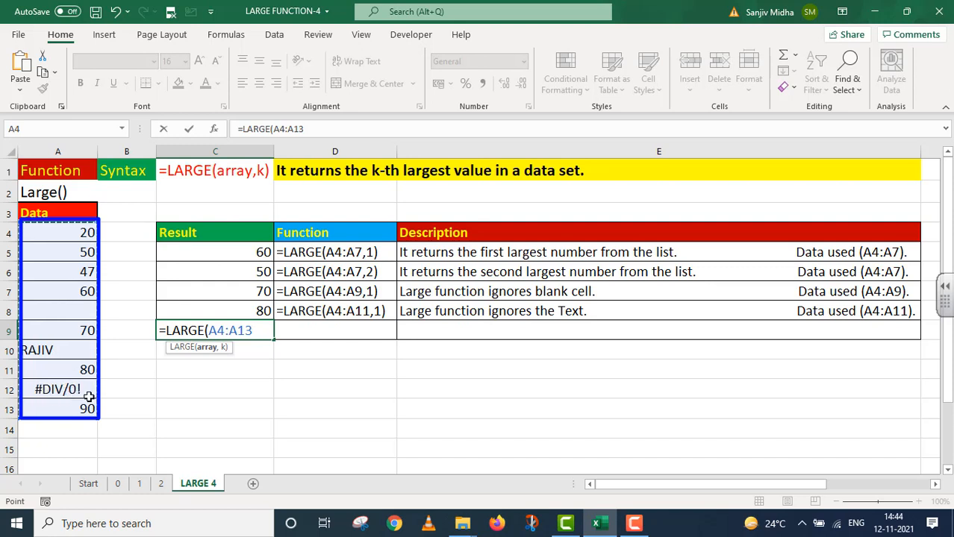
{"action": "type", "text": ",1"}
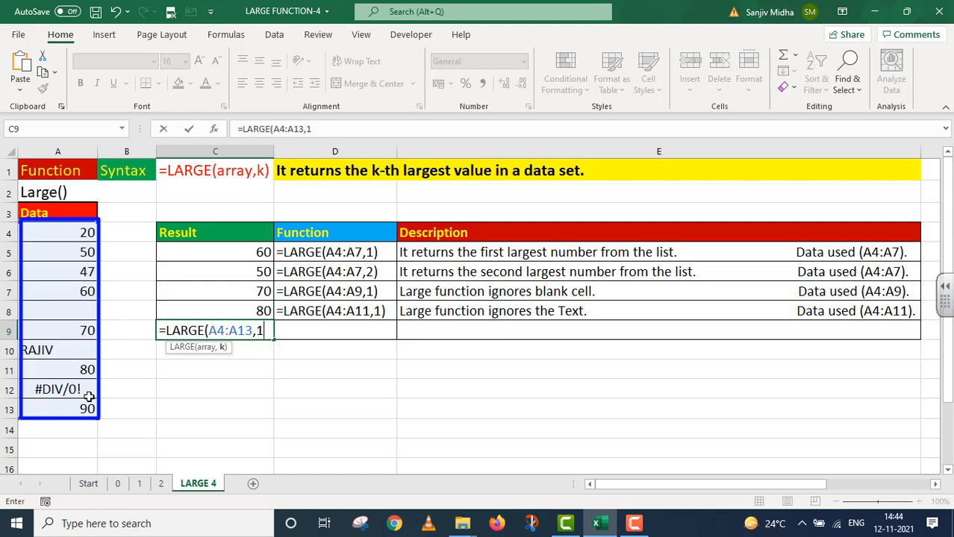
{"action": "type", "text": ")"}
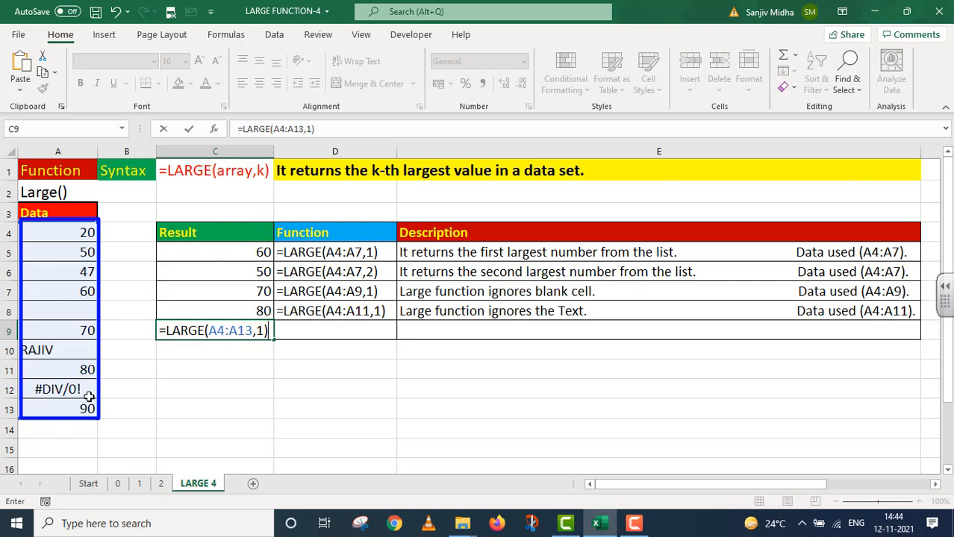
{"action": "key", "text": "Return"}
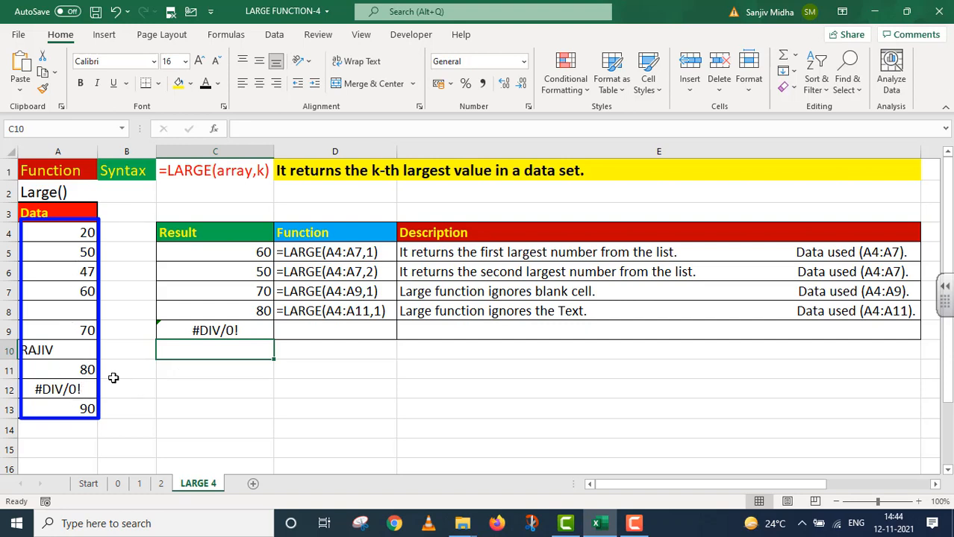
Step: Copy the C9 formula into Function cell D9 as plain text, =LARGE(A4:A13,1)
{"action": "left_click", "coordinate": [265, 329]}
{"action": "key", "text": "F2"}
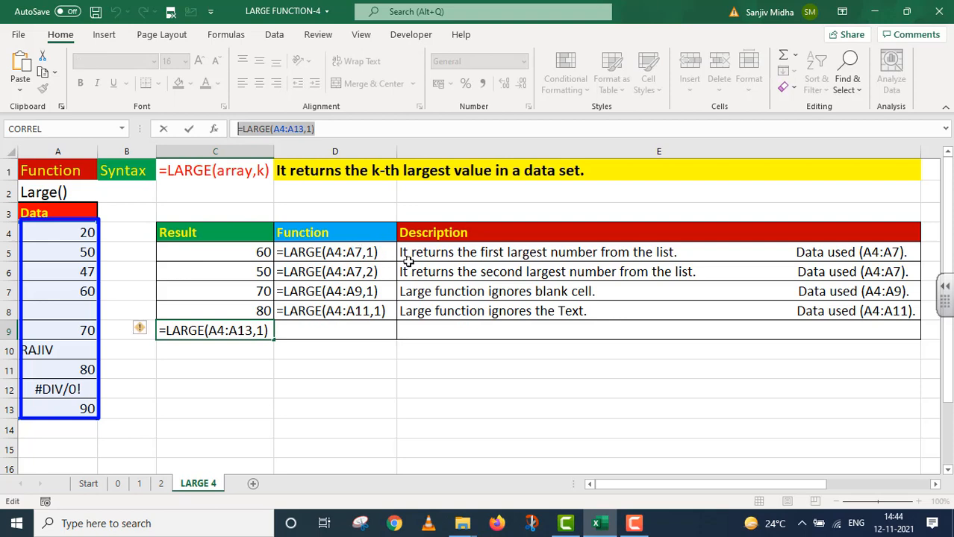
{"action": "key", "text": "Return"}
{"action": "left_click", "coordinate": [299, 329]}
{"action": "double_click", "coordinate": [300, 329]}
{"action": "type", "text": "=LARGE(A4:A13,1)"}
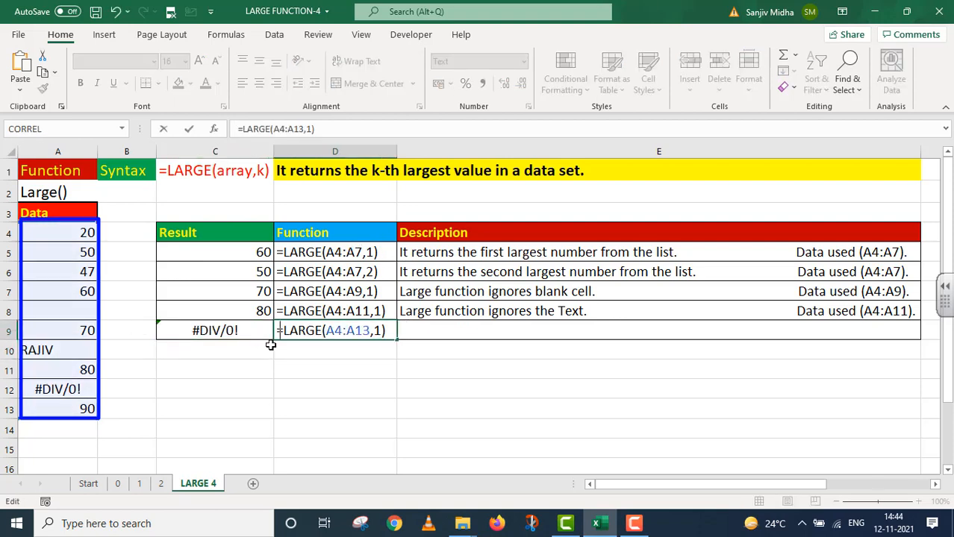
Step: Enter the description "If there is an error in the list, LARGE function returns an error. Data used(A4:A13)" in E9 and tighten the spacing before "Data used"
{"action": "left_click", "coordinate": [448, 328]}
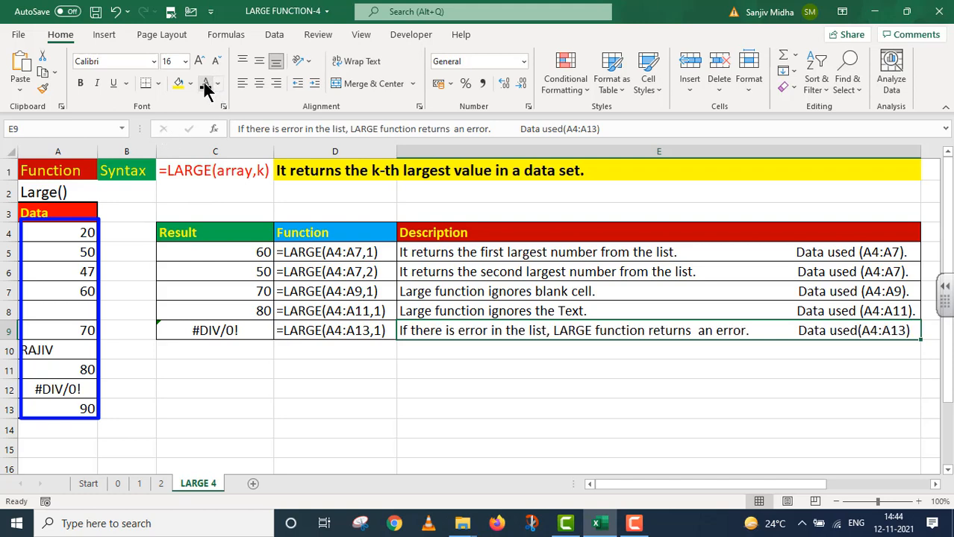
{"action": "left_click_drag", "start_coordinate": [71, 234], "coordinate": [85, 407]}
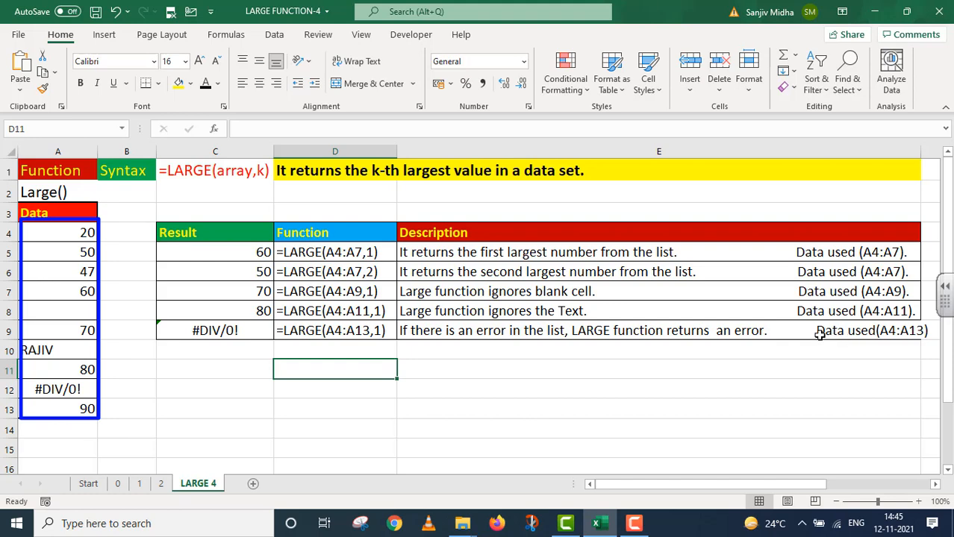
{"action": "double_click", "coordinate": [819, 332]}
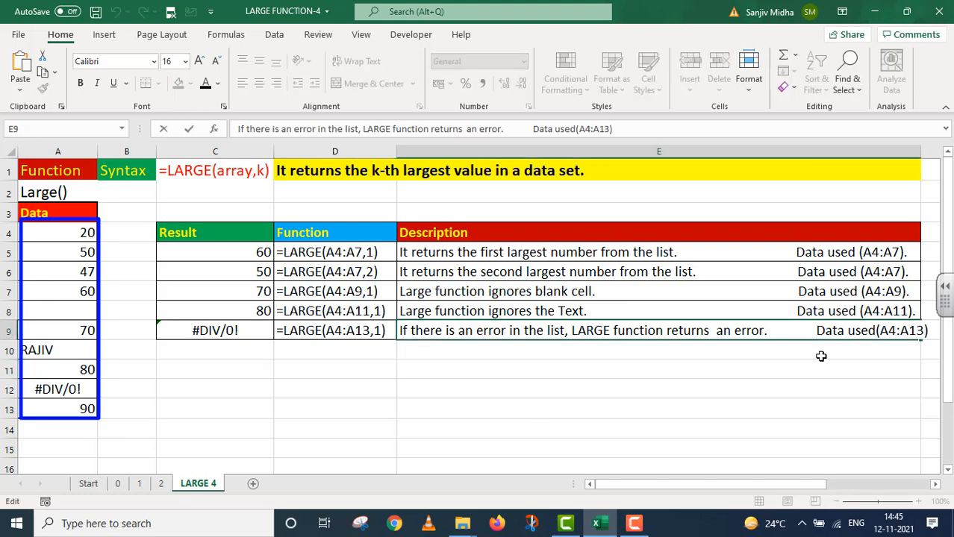
{"action": "key", "text": "BackSpace"}
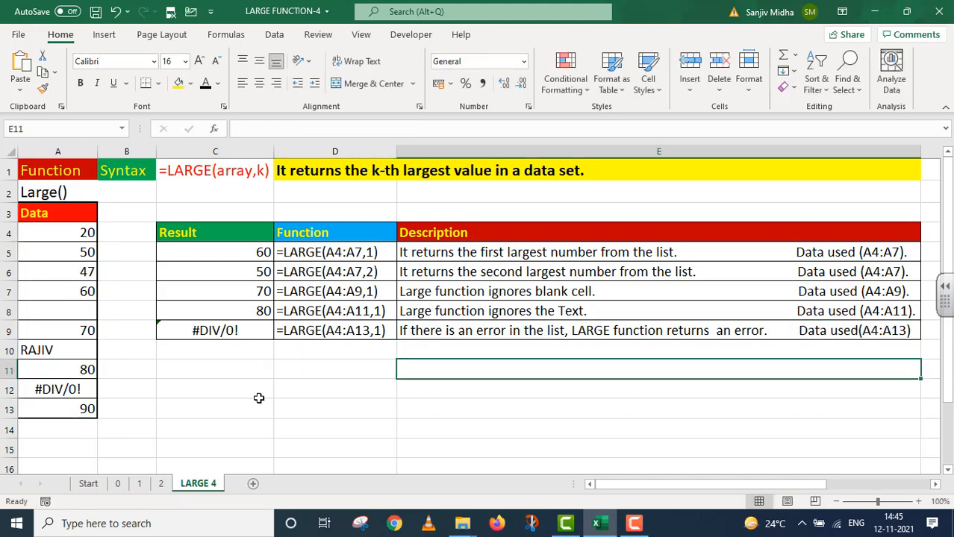